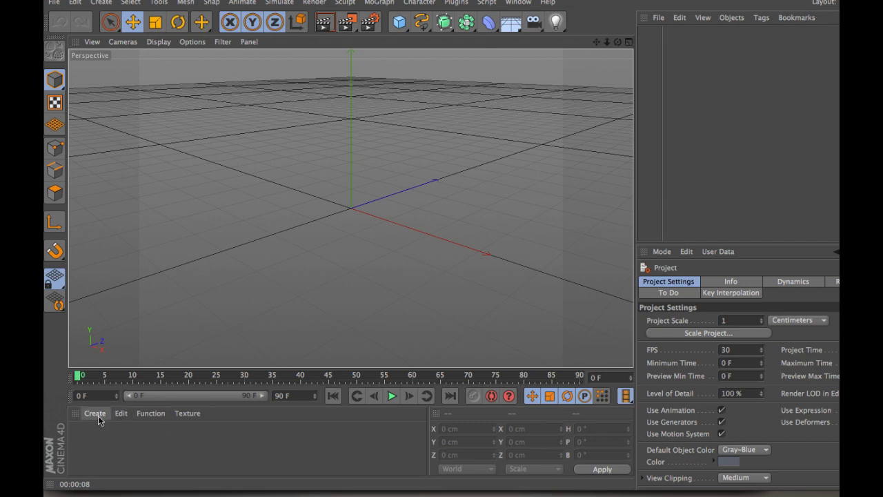
- Add a Background object from the Floor flyout and create a new blank material, Mat
left_click(510, 23)
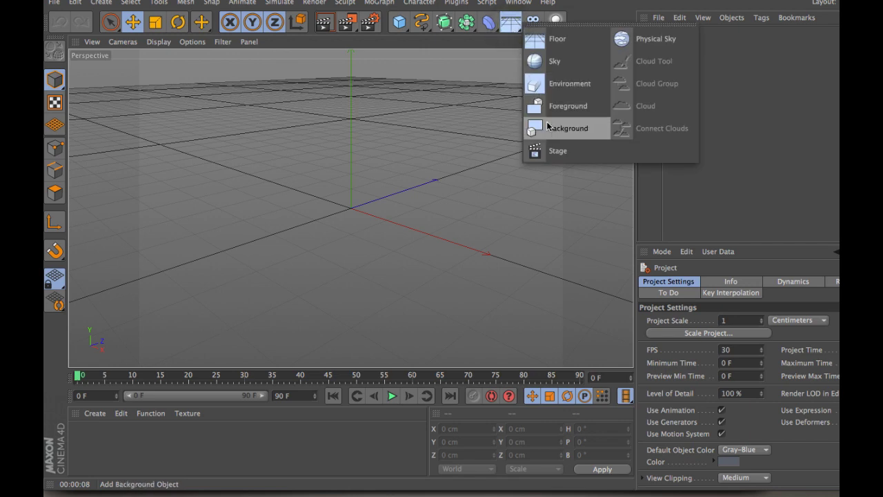
left_click(549, 129)
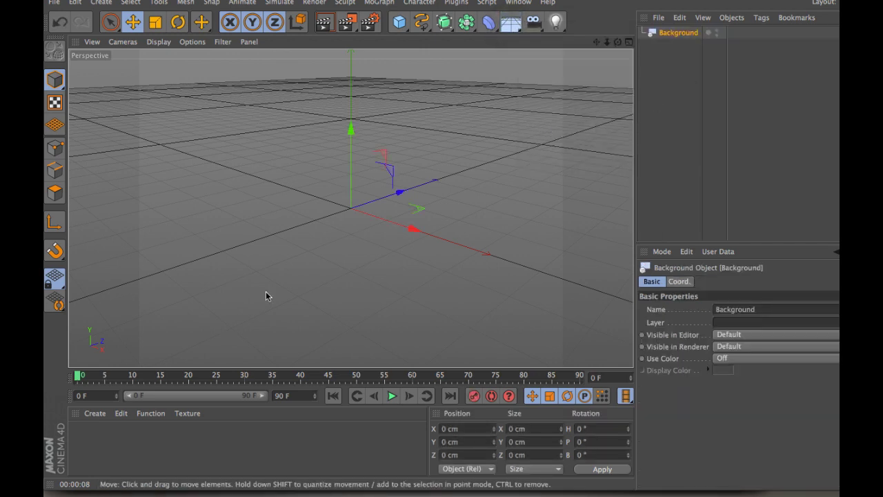
left_click(95, 413)
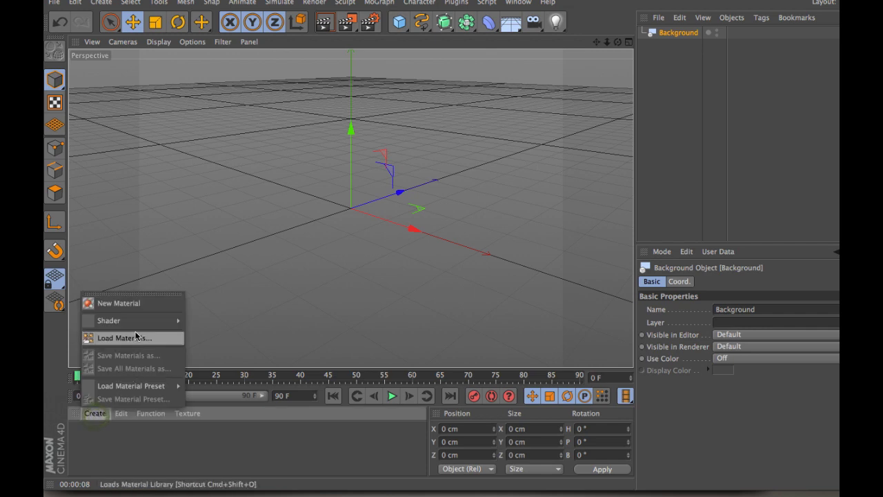
left_click(136, 308)
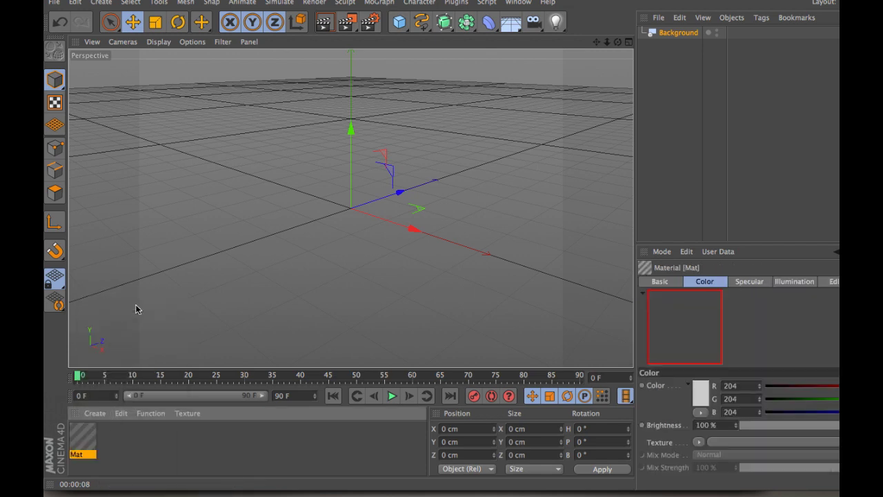
- Turn off Specular on Mat and load IMG_4526.JPG as its colour texture, copying it to the project
double_click(81, 436)
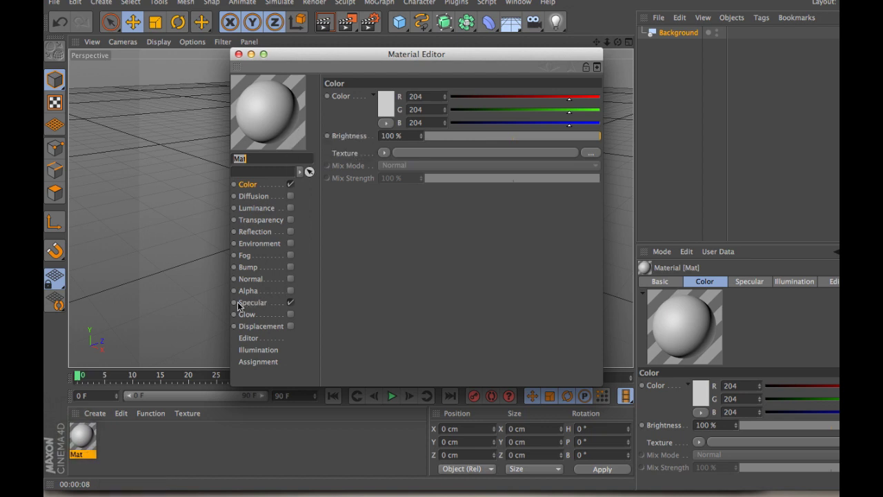
left_click(290, 303)
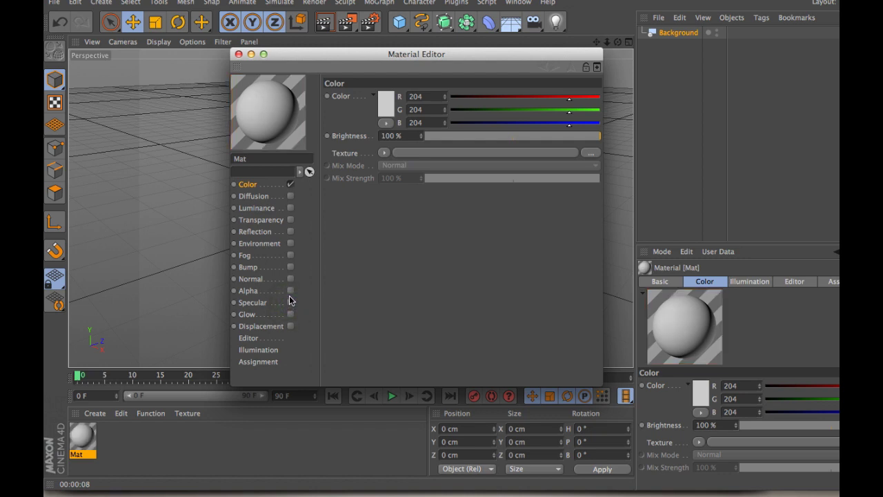
left_click(383, 153)
left_click(385, 178)
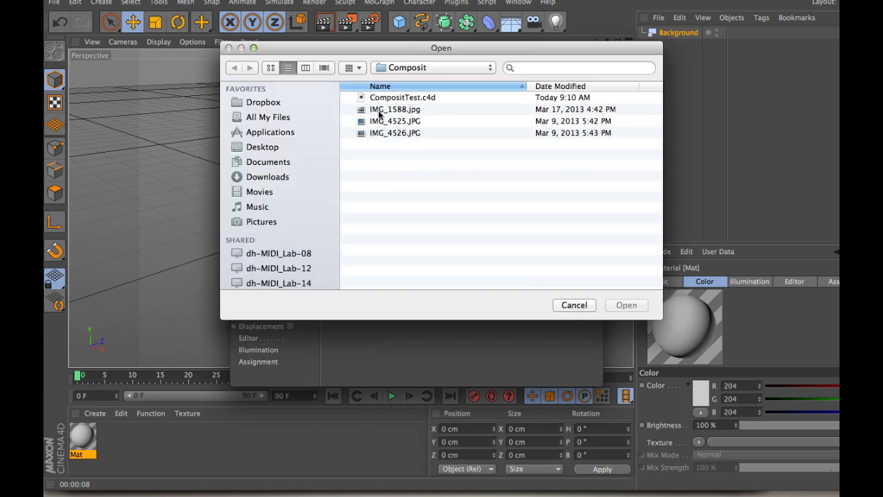
left_click(378, 135)
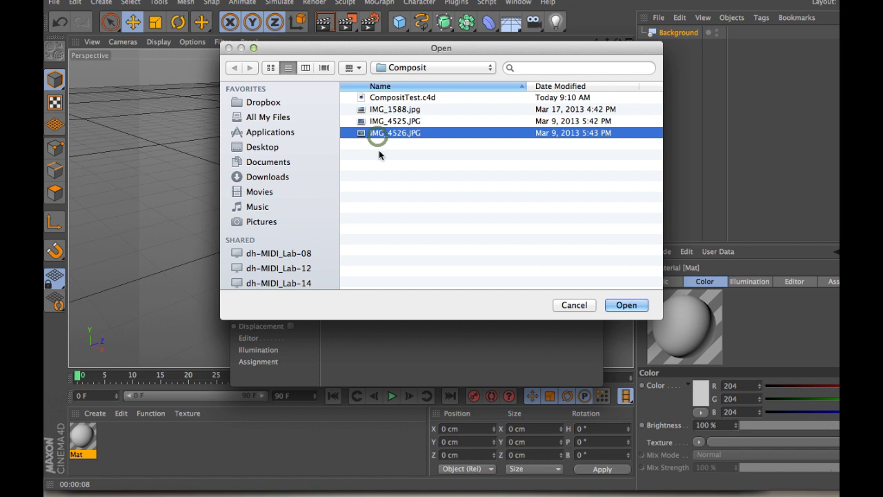
left_click(629, 305)
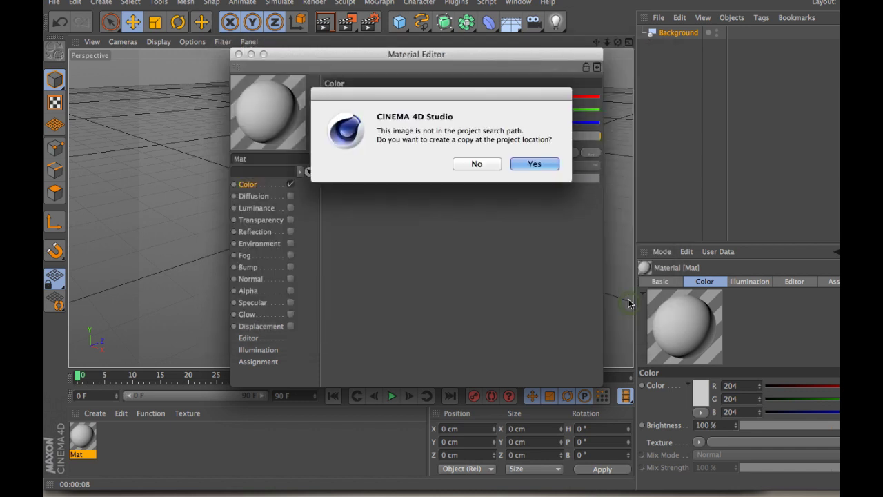
left_click(535, 165)
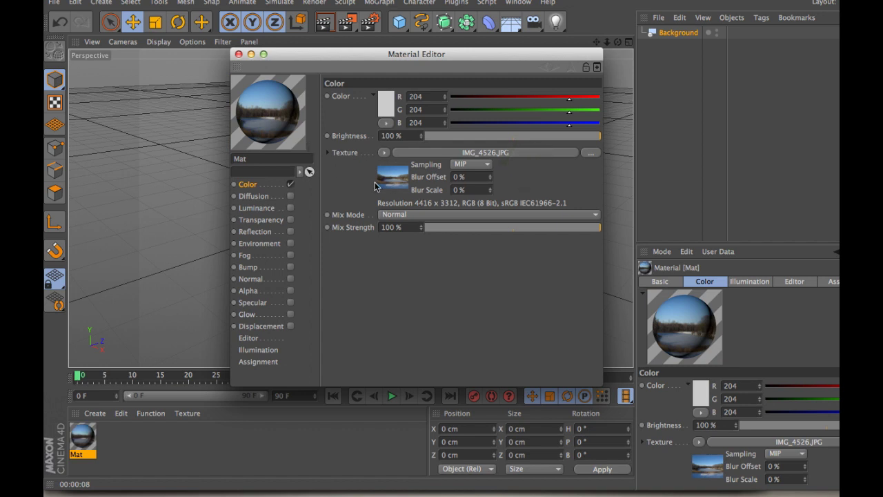
- Replace the colour texture with the beach photo IMG_1588.jpg, copying it to the project, and close the editor
left_click(385, 153)
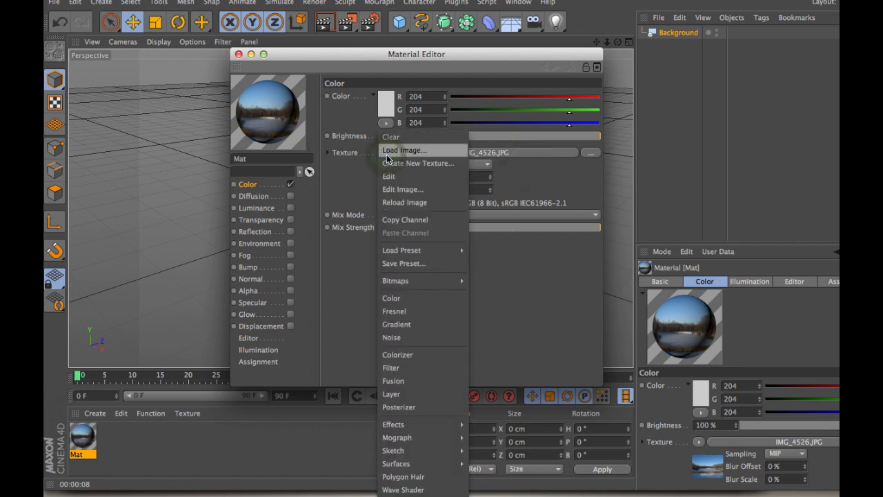
left_click(389, 149)
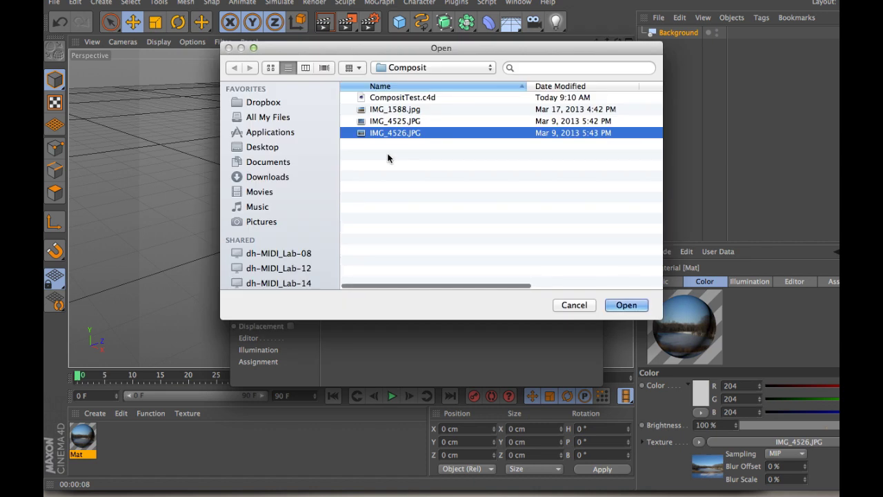
left_click(390, 114)
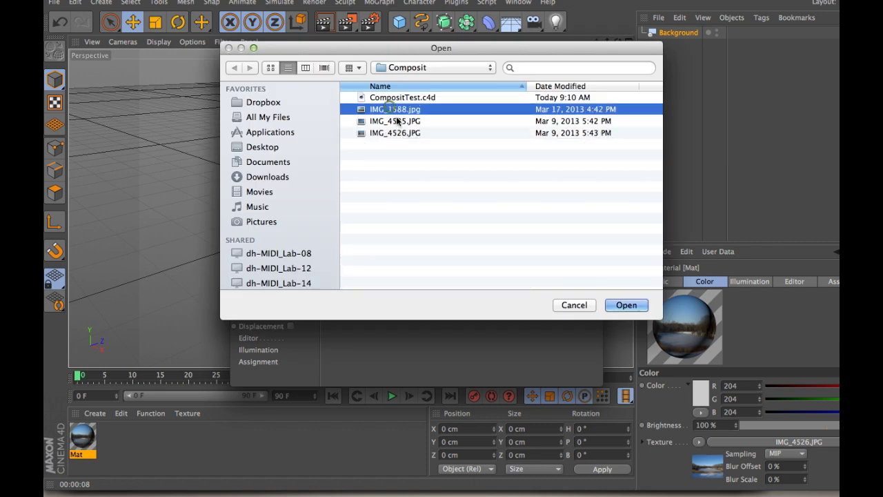
left_click(626, 305)
left_click(532, 165)
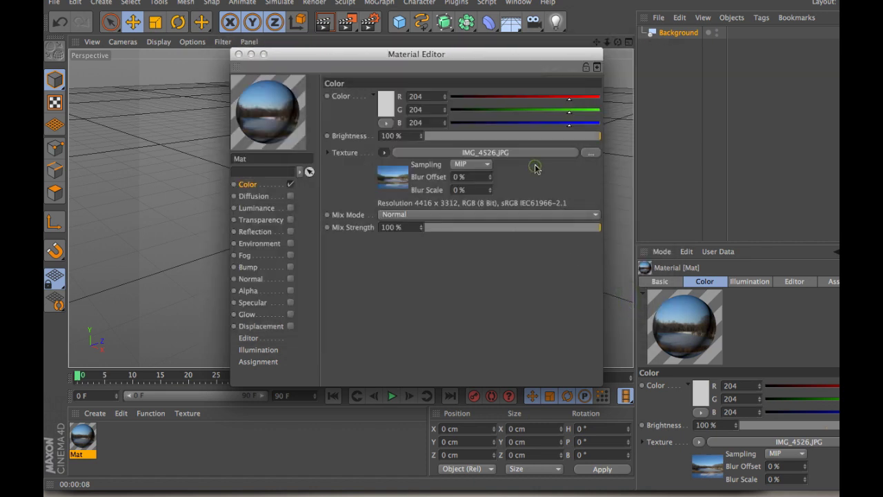
left_click(238, 54)
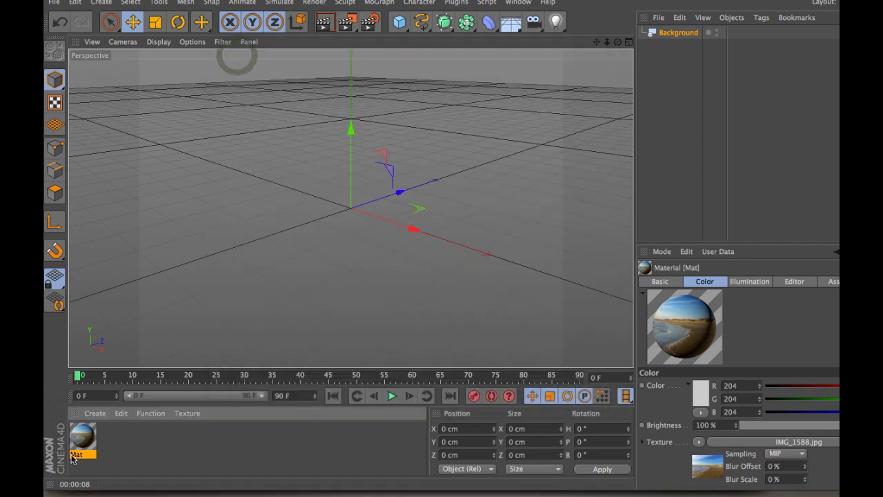
- Apply Mat to the Background object with a Frontal-projection tag, showing the beach photo behind the grid
left_click_drag(84, 459, 671, 36)
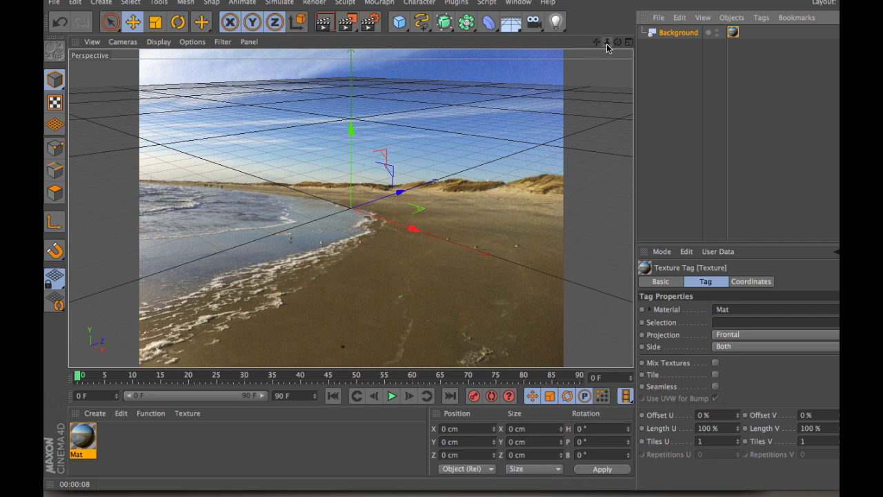
mouse_move(617, 42)
left_mouse_down()
mouse_move(640, 45)
mouse_move(618, 45)
left_mouse_up()
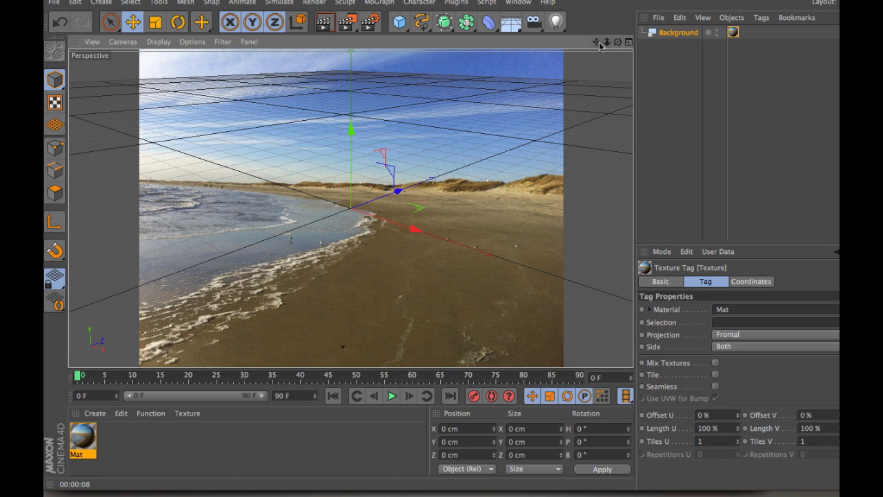
- Pan and tilt the viewport until the ground grid's horizon matches the beach photo's horizon
left_click(596, 42)
left_click_drag(595, 42, 347, 293)
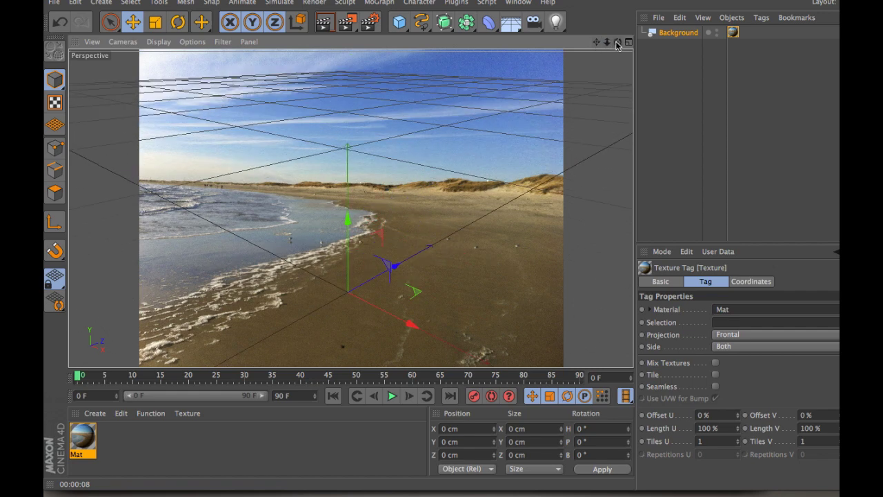
left_click_drag(617, 42, 607, 112)
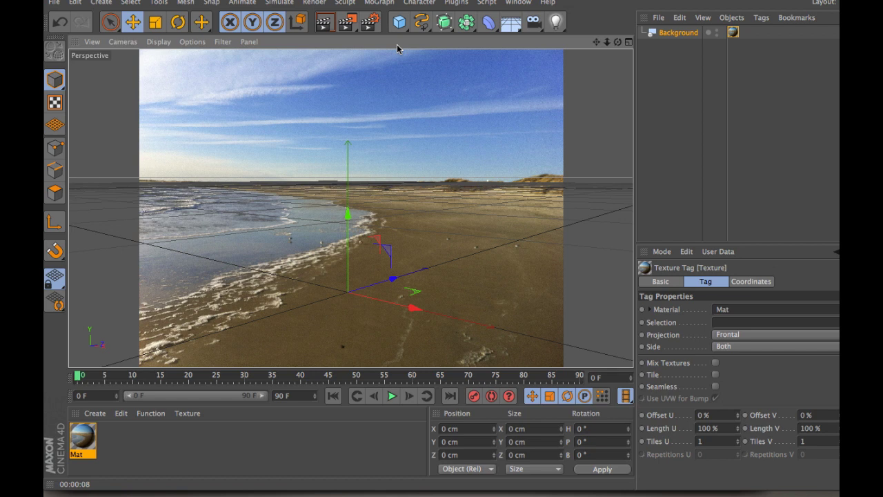
- Add a Plane object, set its width and height to 800 cm, and push it back in the view
left_click(400, 23)
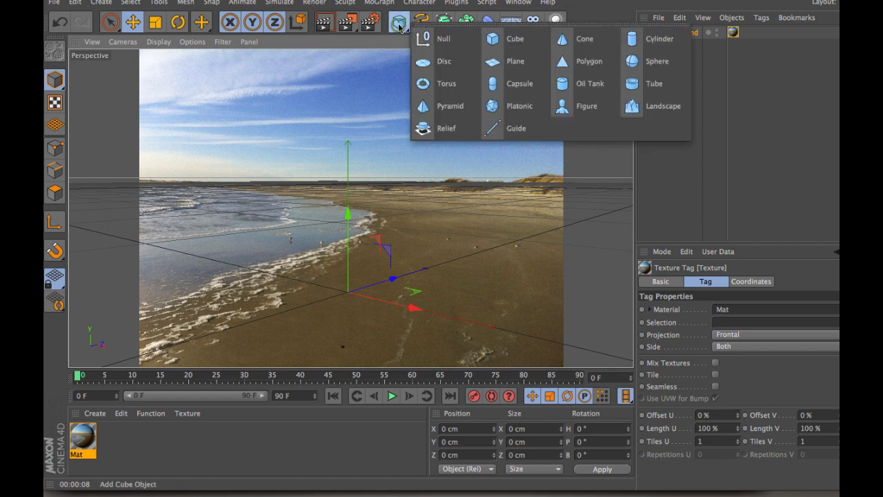
left_click(505, 65)
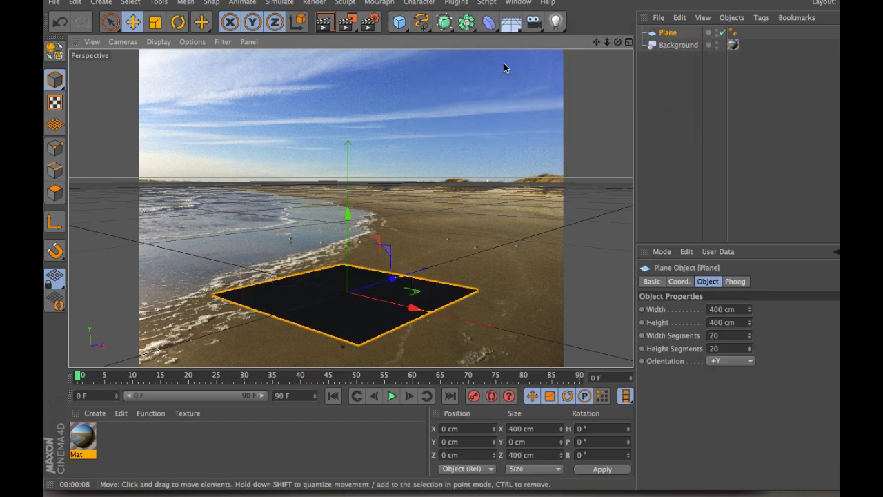
double_click(722, 309)
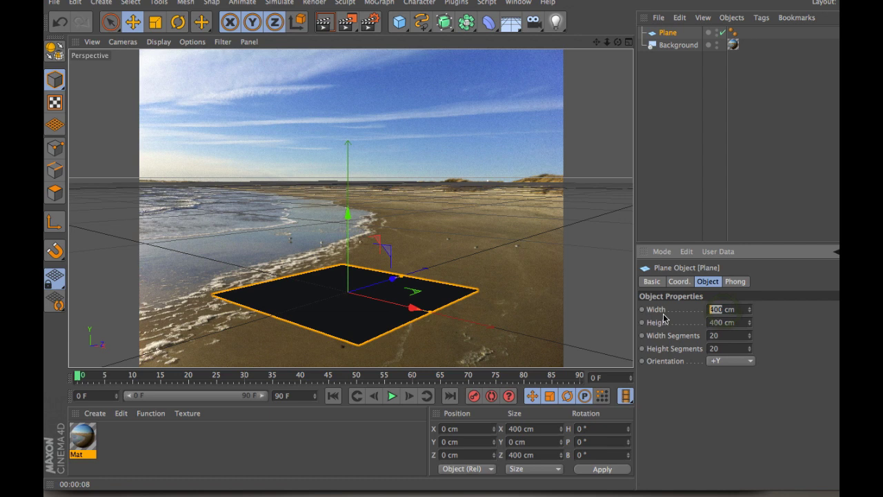
type("800")
double_click(722, 322)
type("800")
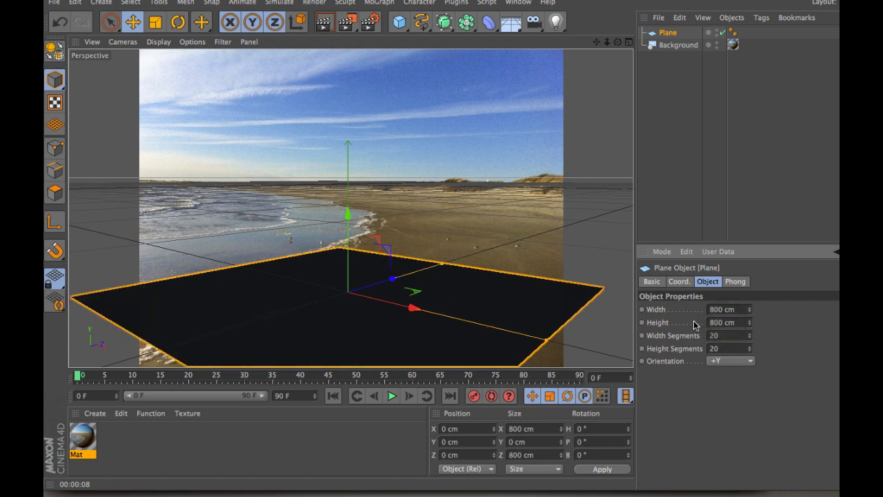
left_click_drag(391, 279, 469, 232)
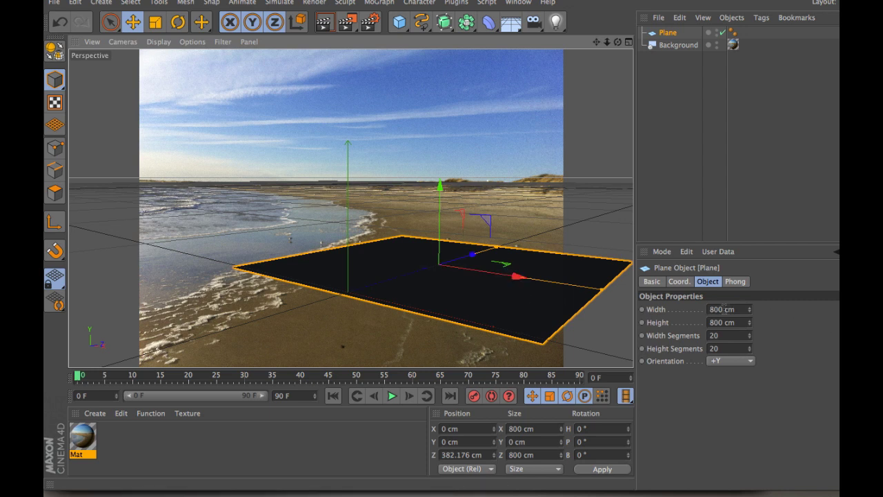
- Resize the Plane to 1000 cm width and 1000 cm depth
key("0")
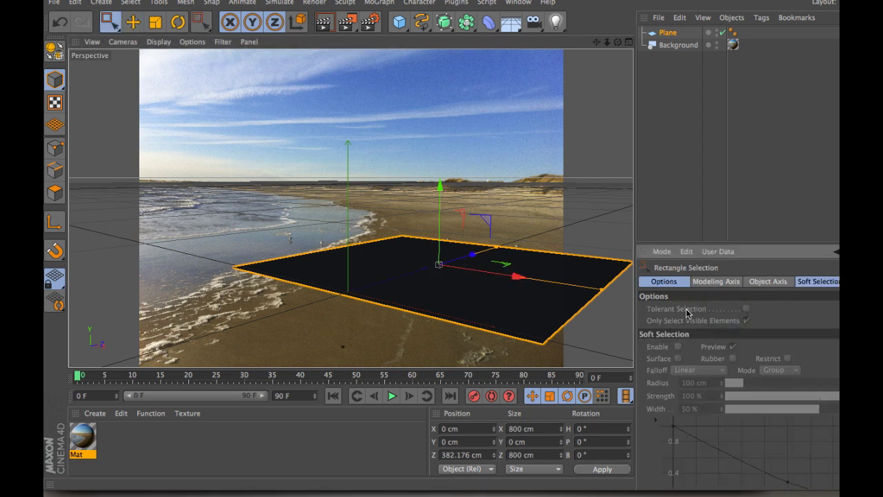
left_click(667, 33)
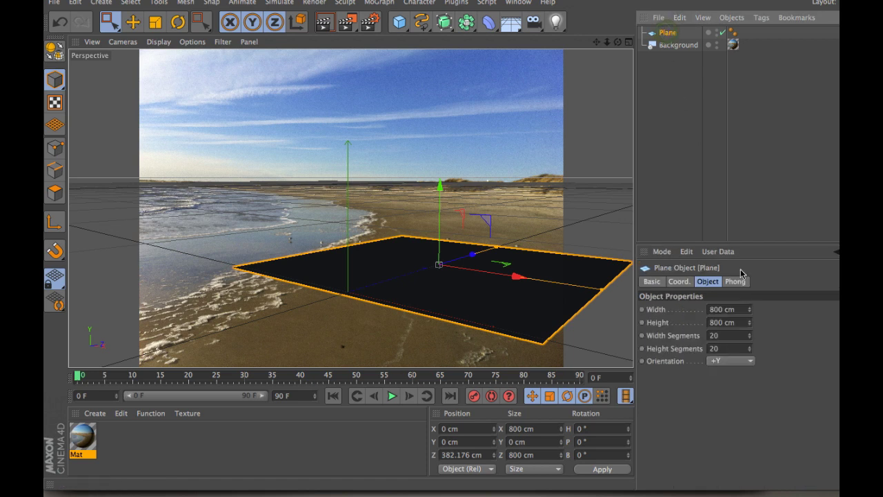
double_click(720, 309)
type("10")
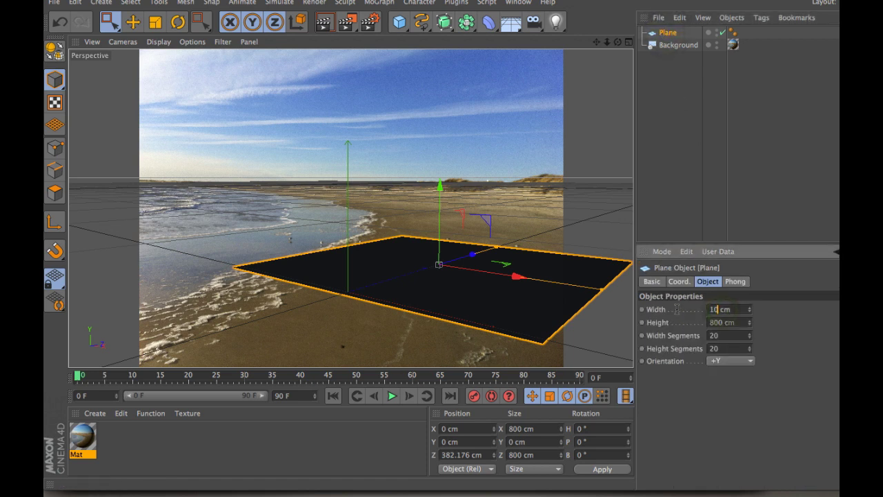
type("00")
double_click(722, 322)
type("1000")
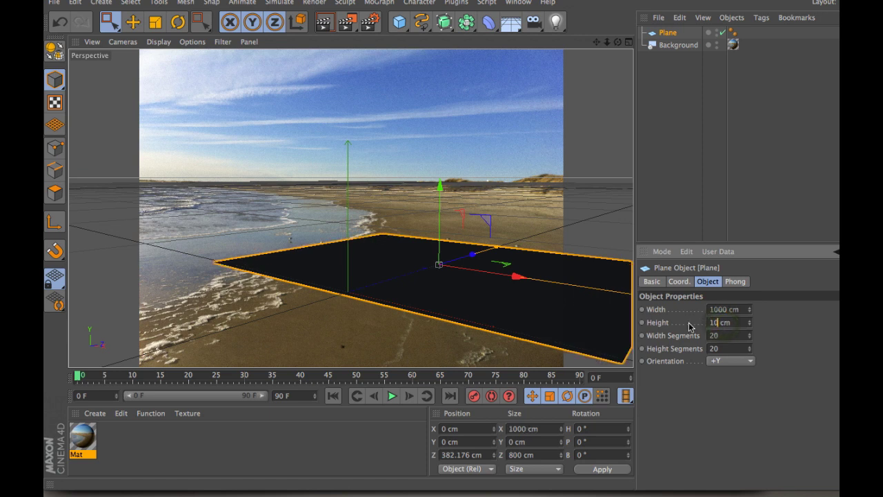
key("Return")
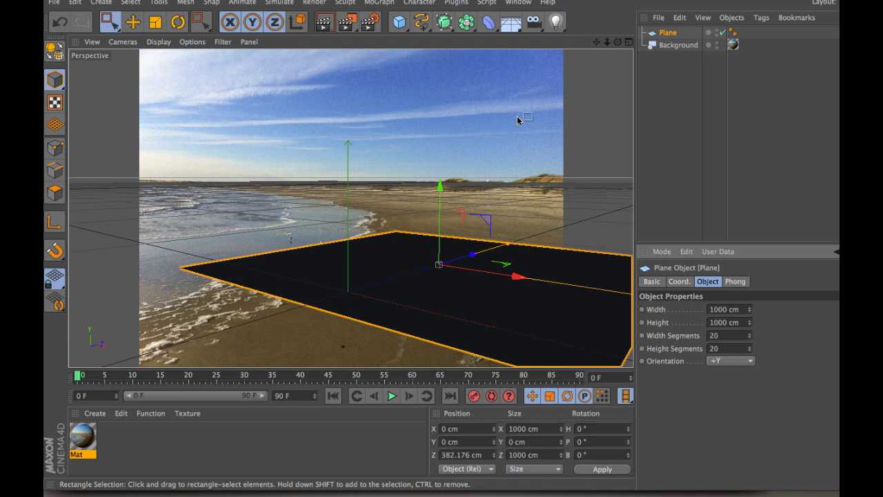
- Render a preview, apply Mat to the Plane through a UVW Mapping tag, and render again
left_click(323, 23)
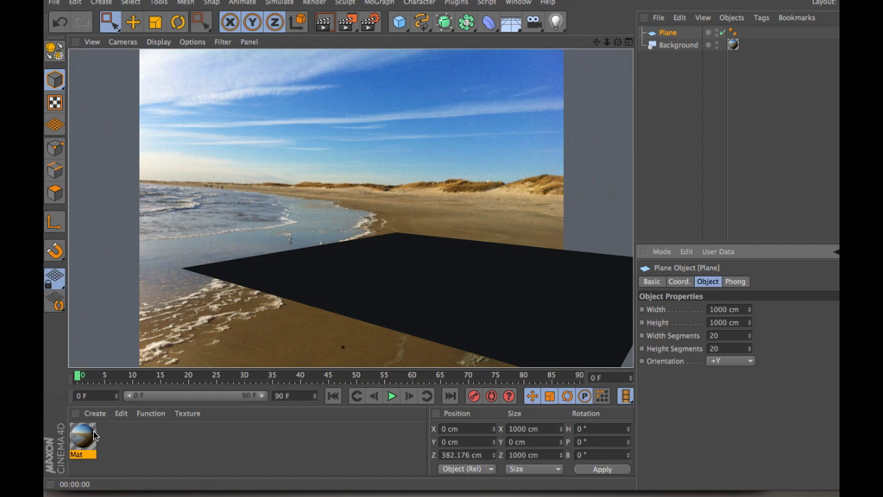
left_click_drag(94, 434, 667, 34)
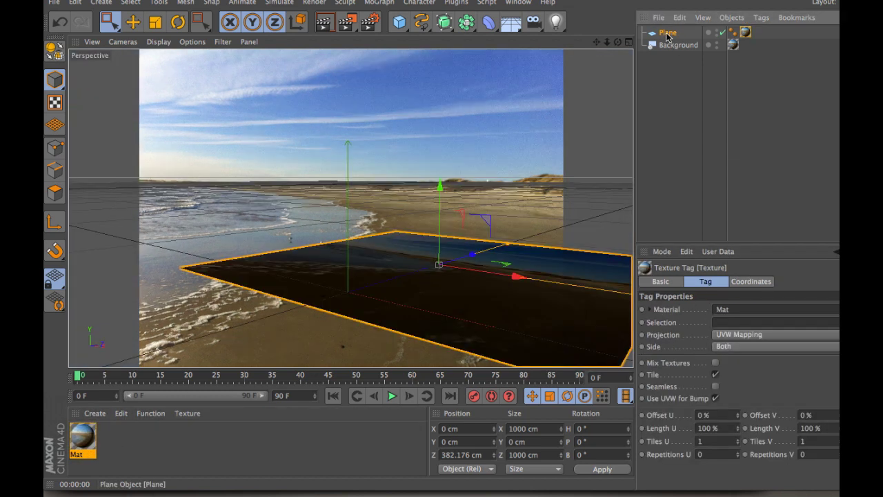
left_click(325, 25)
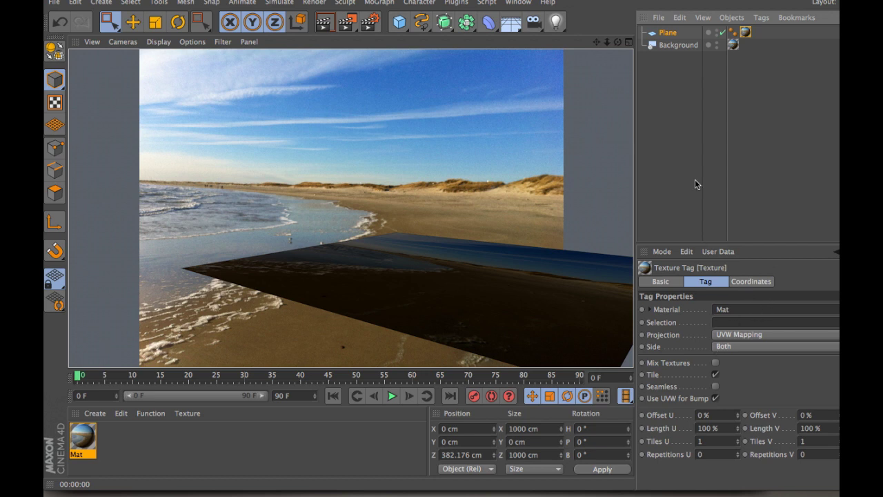
- Set the Plane's Mat texture tag projection to Frontal
left_click(745, 32)
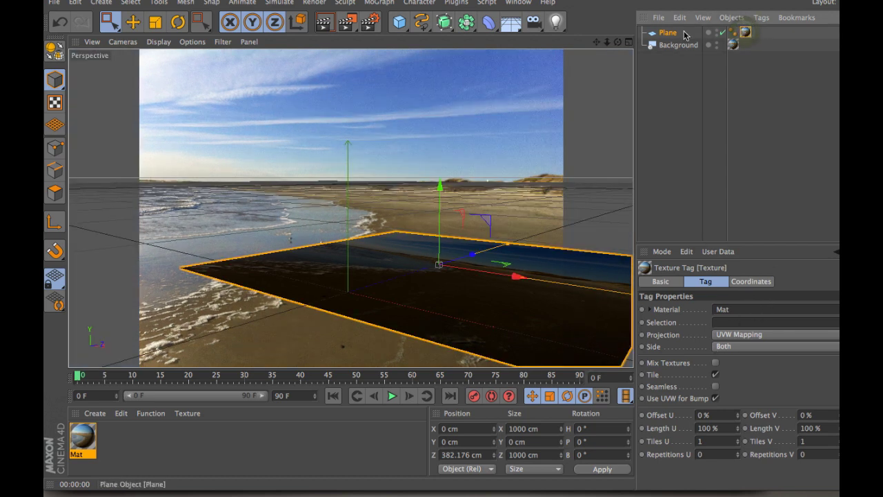
left_click(741, 335)
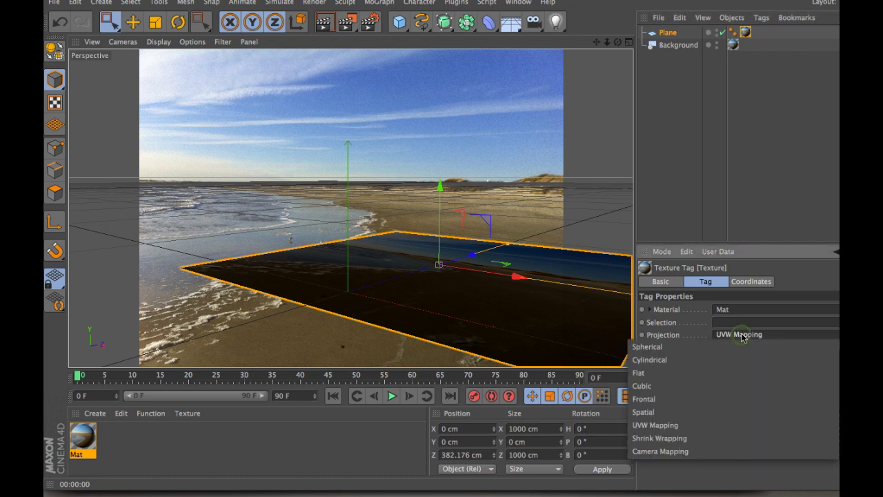
left_click(716, 397)
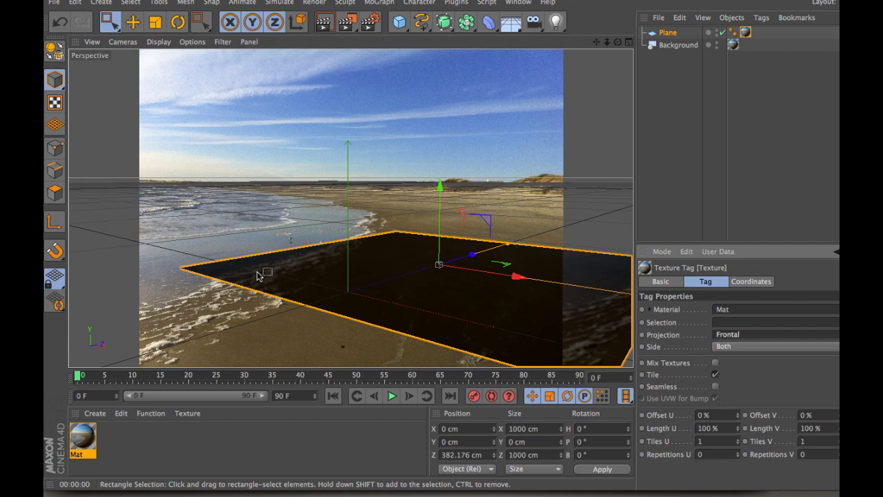
- Give the Plane a Compositing tag from Tags > CINEMA 4D Tags, then reposition the window
left_click(766, 22)
mouse_move(764, 38)
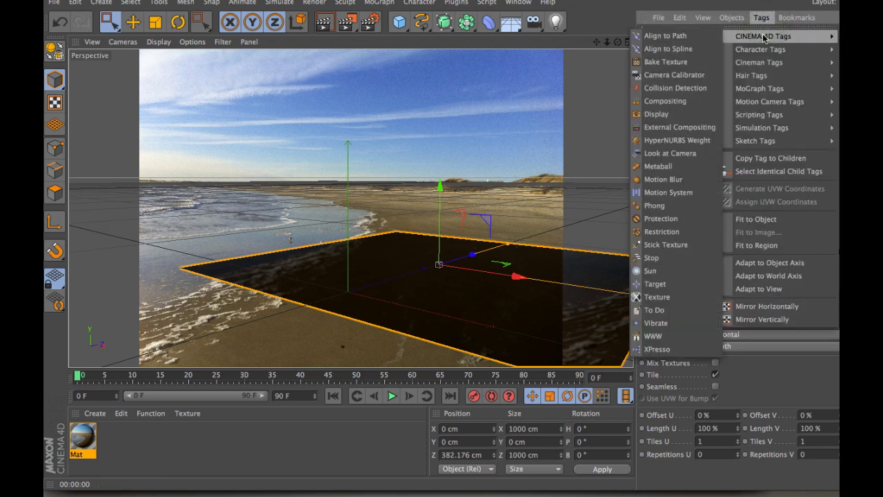
left_click(762, 20)
left_click(763, 21)
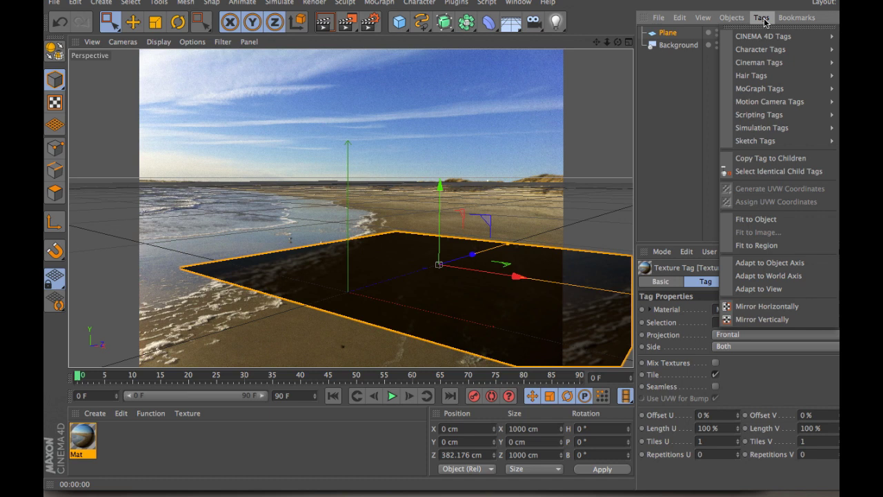
mouse_move(763, 38)
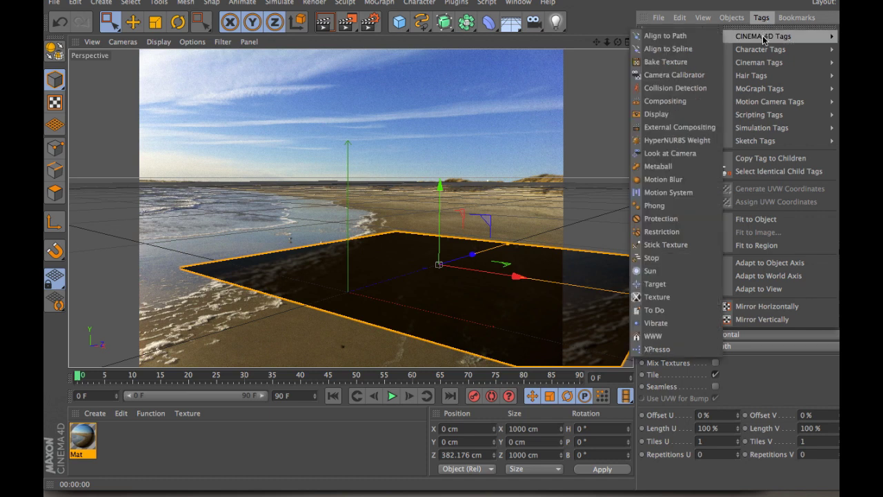
left_click(678, 102)
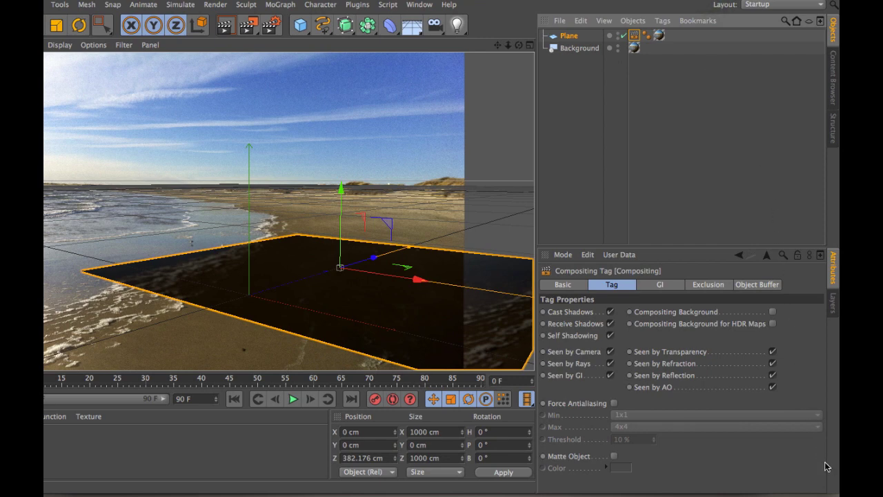
left_click_drag(836, 490, 731, 483)
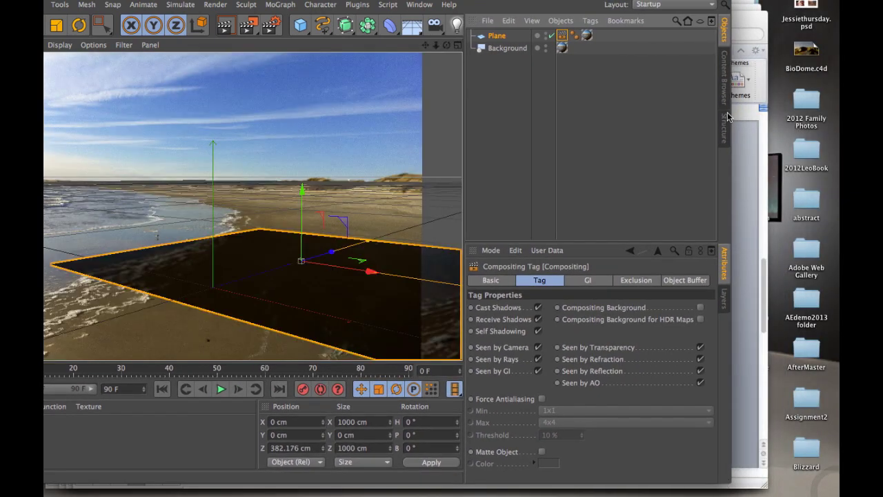
left_click_drag(611, 0, 714, 3)
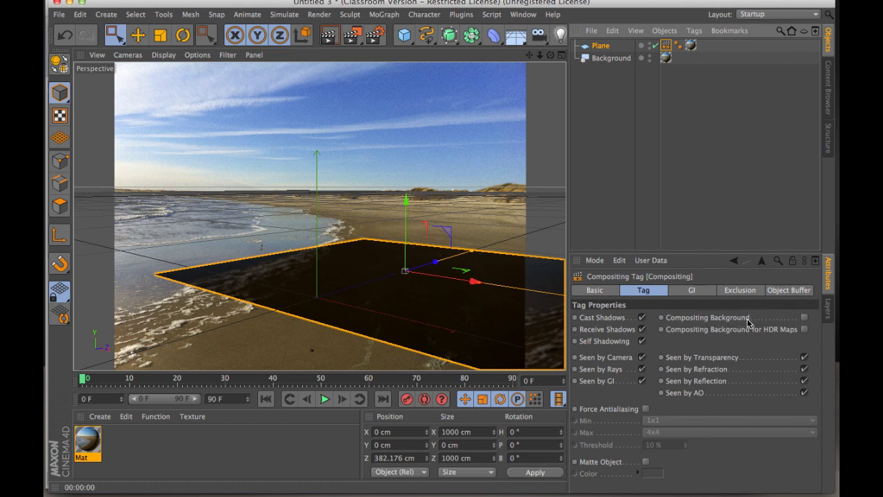
- Enable Compositing Background on the Plane's Compositing tag and render to confirm it blends in
left_click(804, 317)
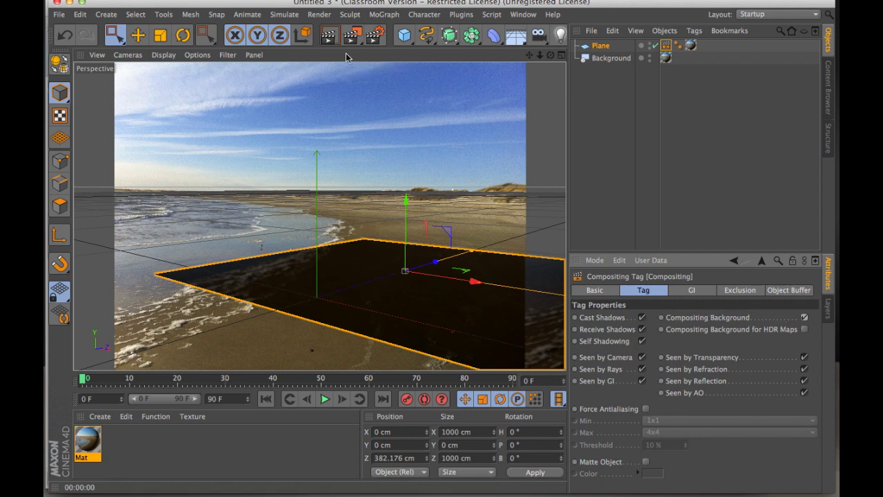
left_click(331, 39)
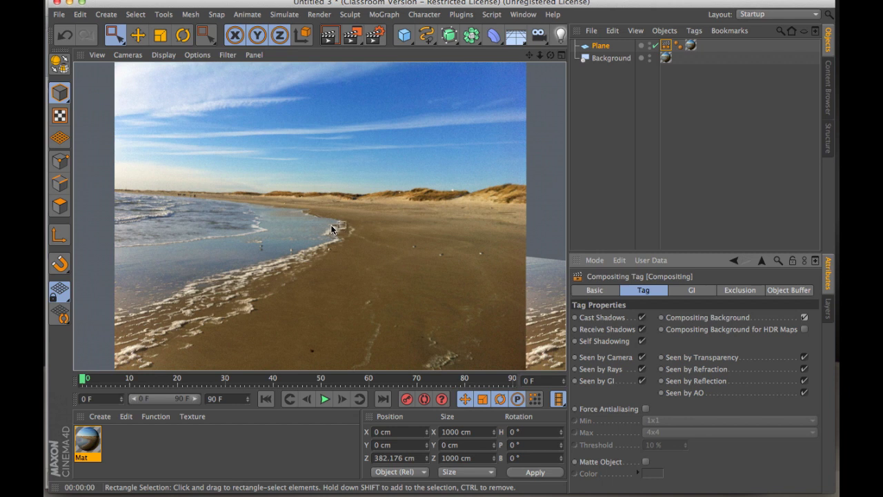
- Add an Icosa Platonic solid, set it on the sand at Y 55.657 cm, and render a preview
left_click(404, 36)
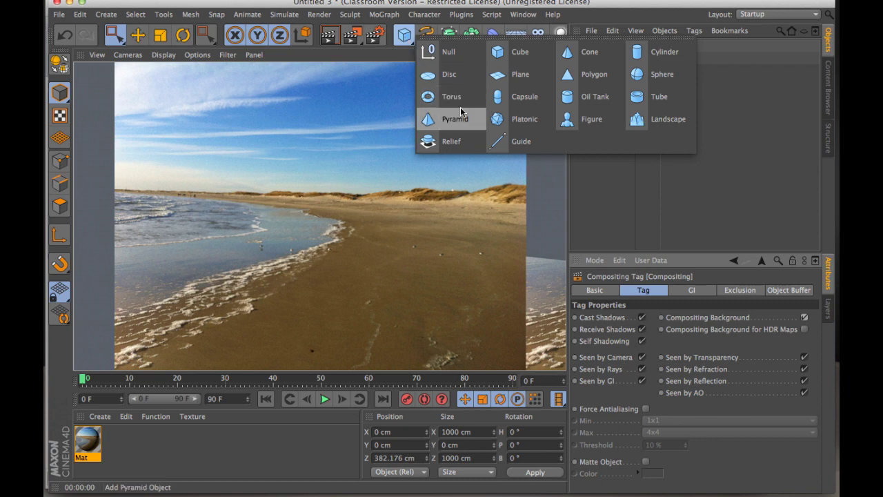
left_click(498, 113)
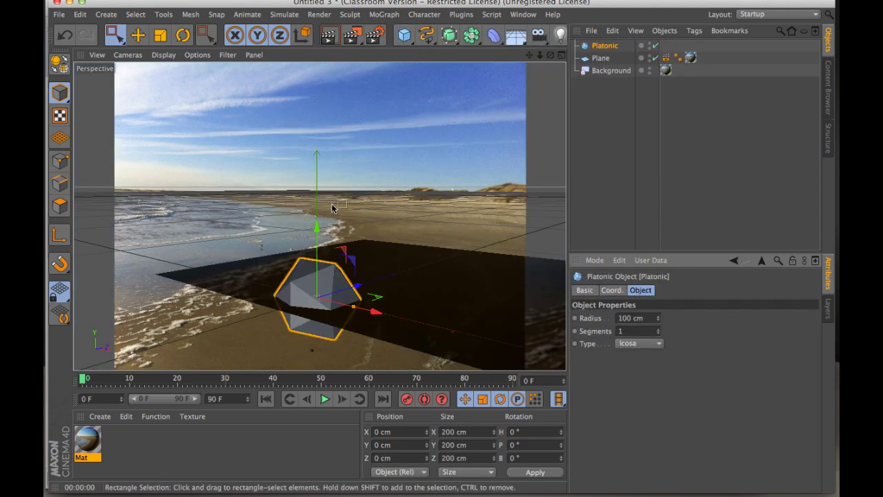
left_click_drag(318, 234, 318, 200)
left_click_drag(358, 257, 393, 217)
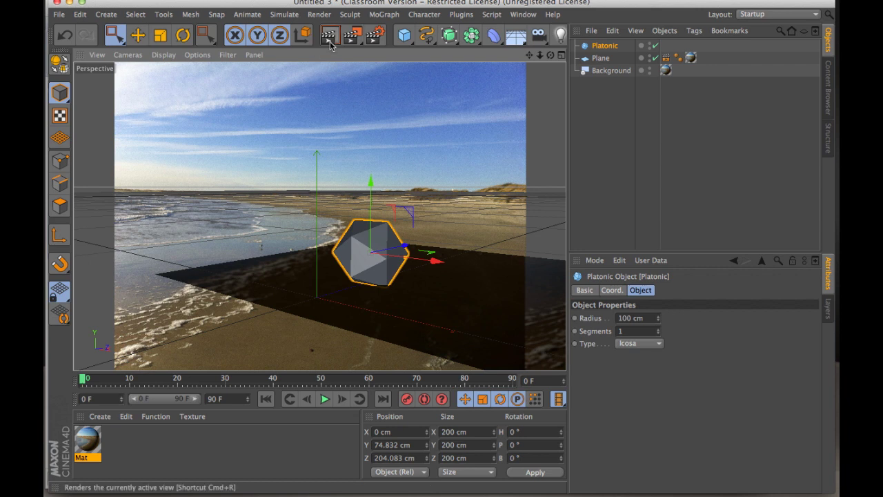
left_click_drag(370, 187, 369, 191)
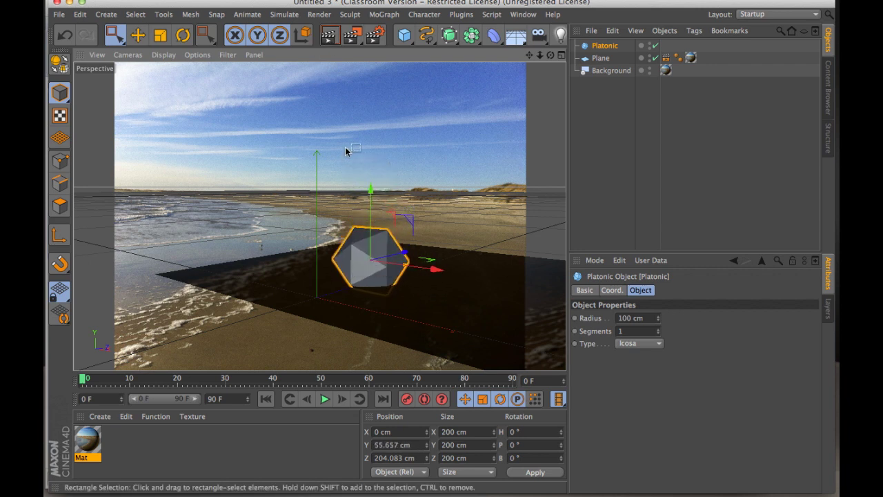
left_click(330, 39)
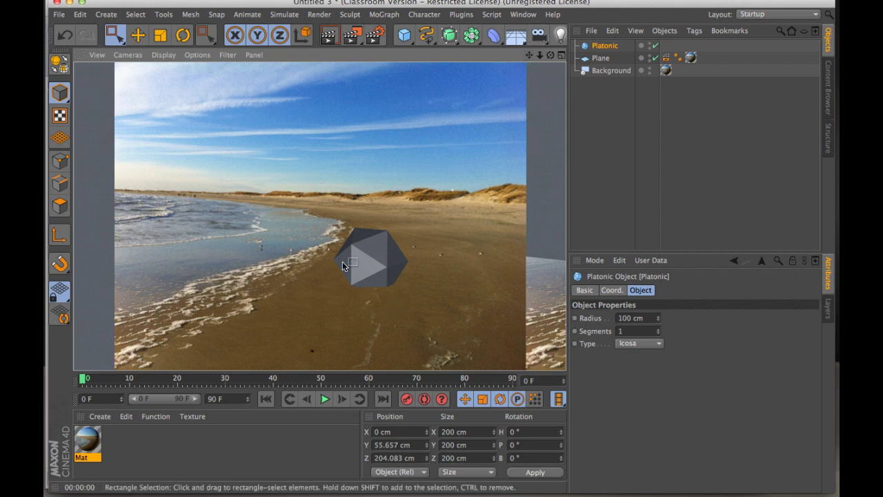
- Add an omni Light to the scene
left_click(562, 36)
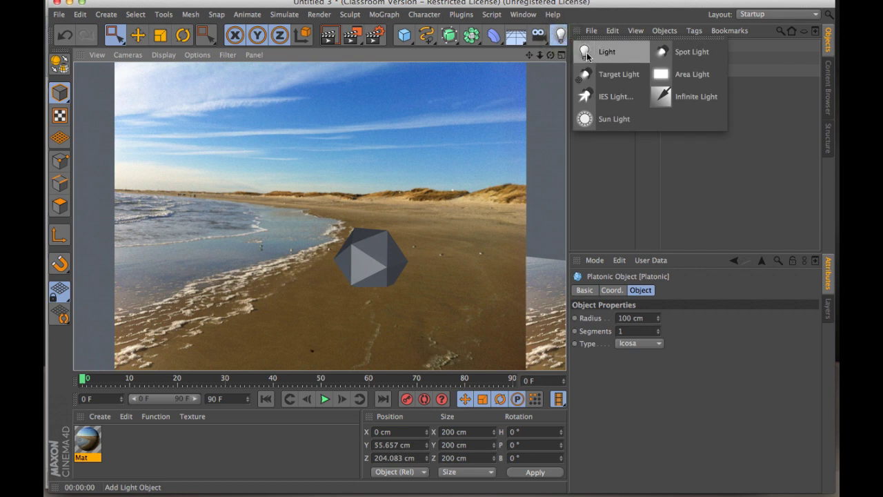
left_click(586, 54)
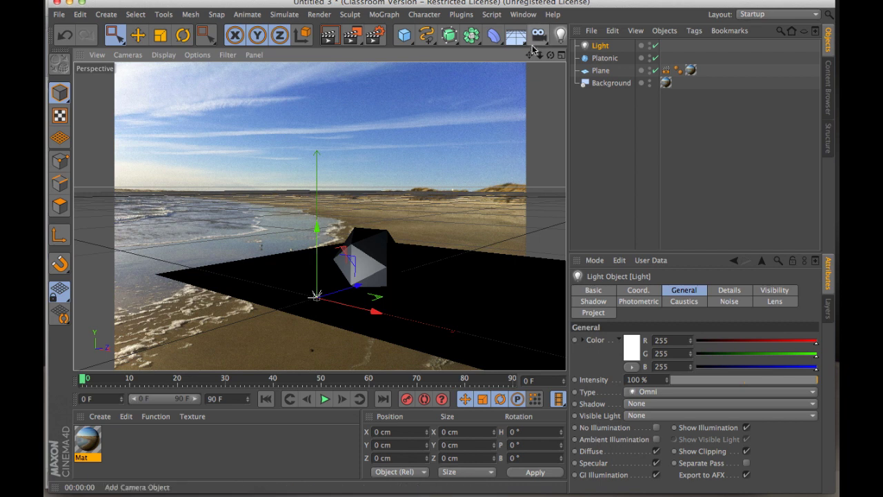
left_click(562, 55)
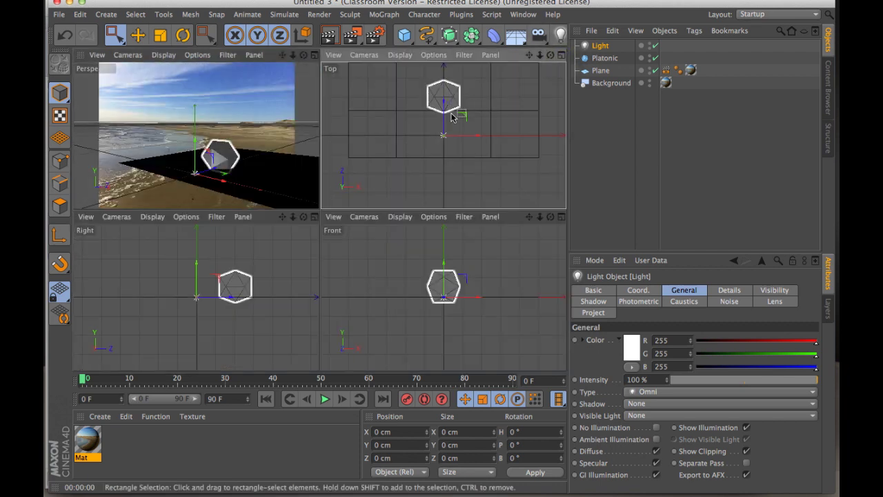
- Position the light at X −535.966, Y 300.664, Z −76.744 cm, high and pushed back
left_click_drag(445, 107, 374, 176)
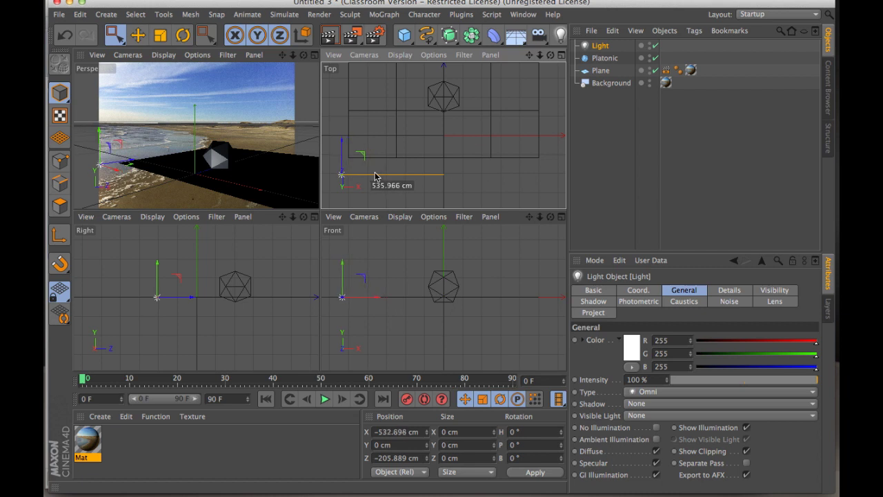
left_click_drag(343, 143, 344, 116)
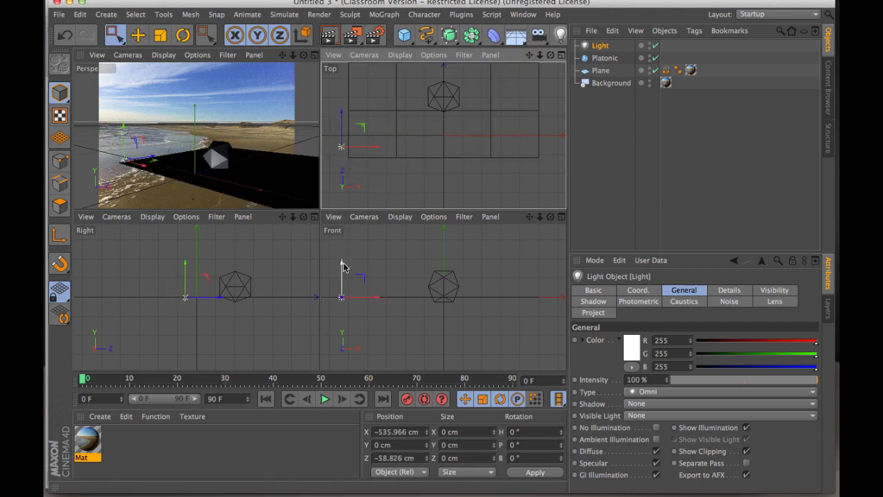
left_click_drag(340, 270, 341, 239)
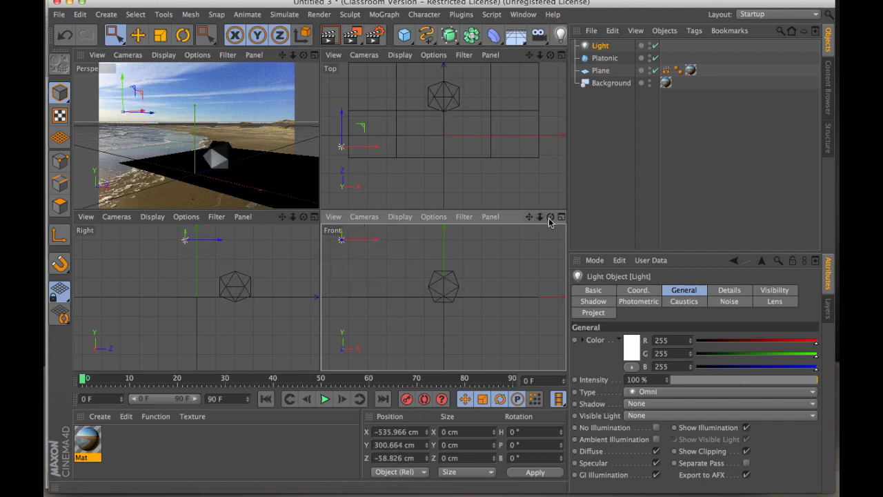
left_click_drag(550, 221, 537, 264)
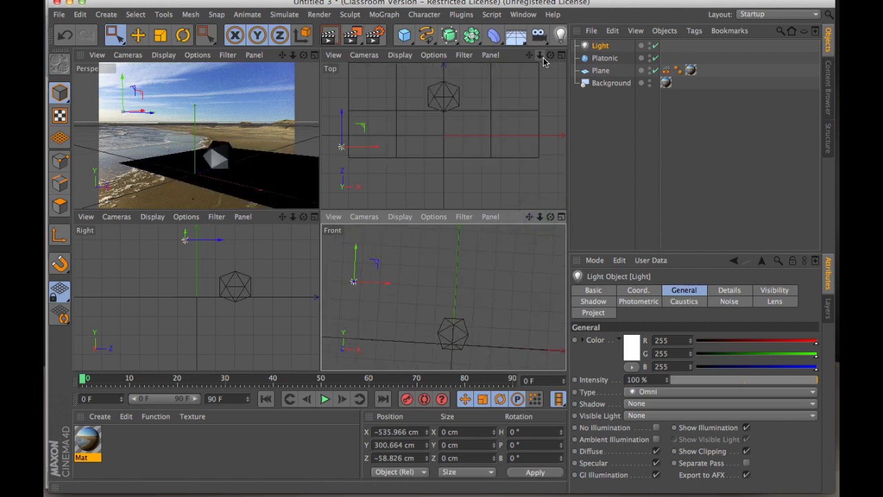
left_click_drag(543, 62, 524, 61)
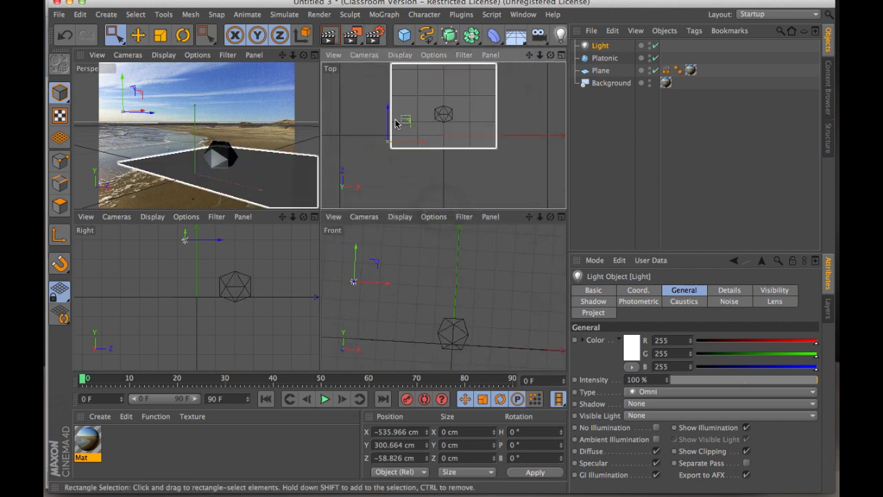
left_click_drag(395, 122, 378, 115)
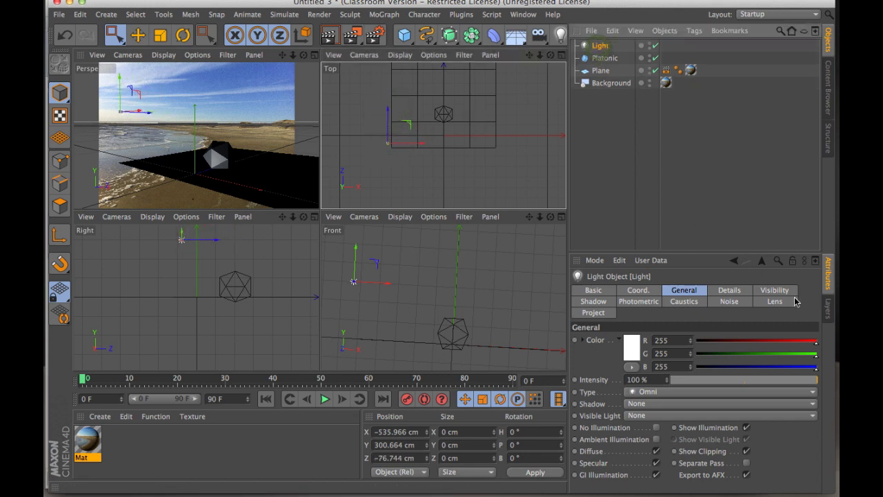
- Give the light Area shadows and render the maximised Perspective view
left_click(602, 301)
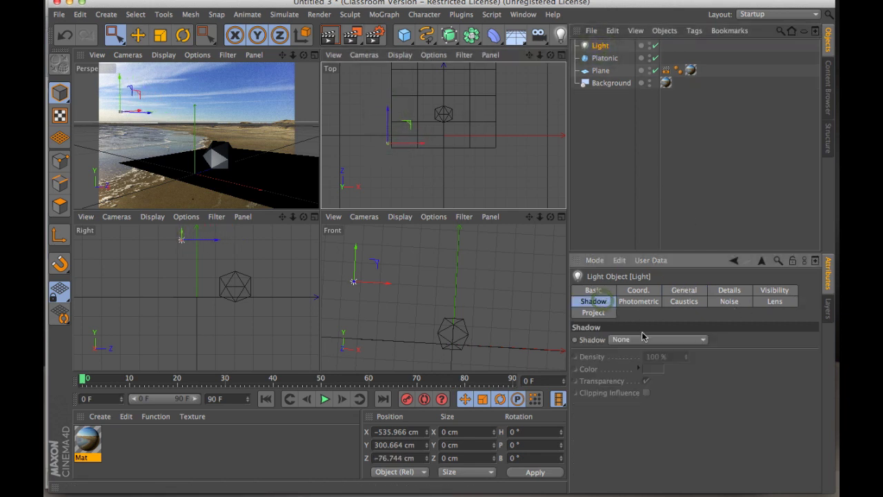
left_click(642, 338)
left_click(645, 392)
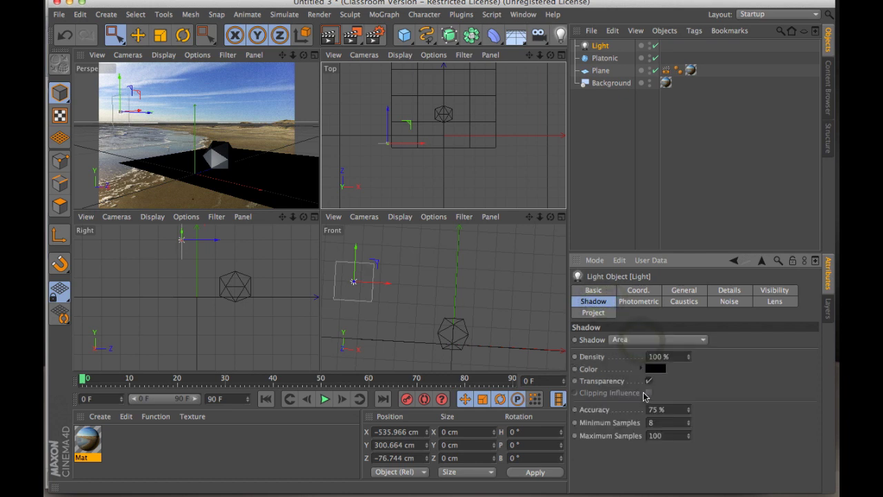
left_click(315, 56)
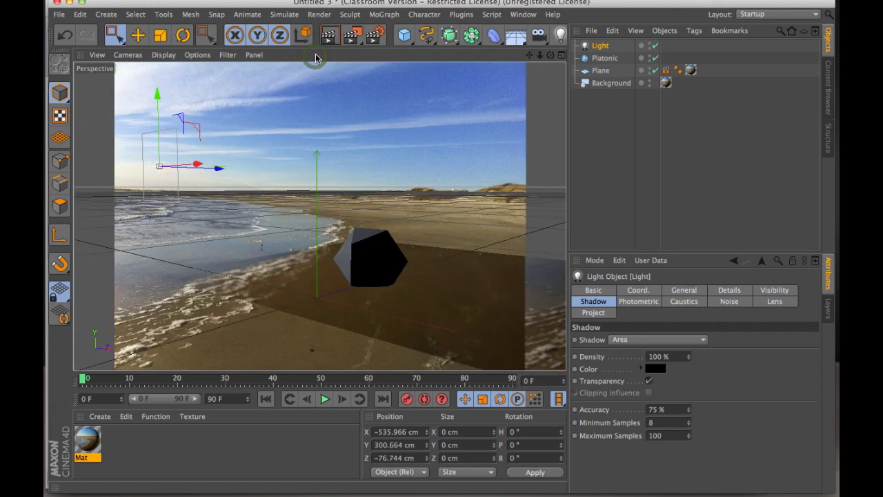
left_click(330, 36)
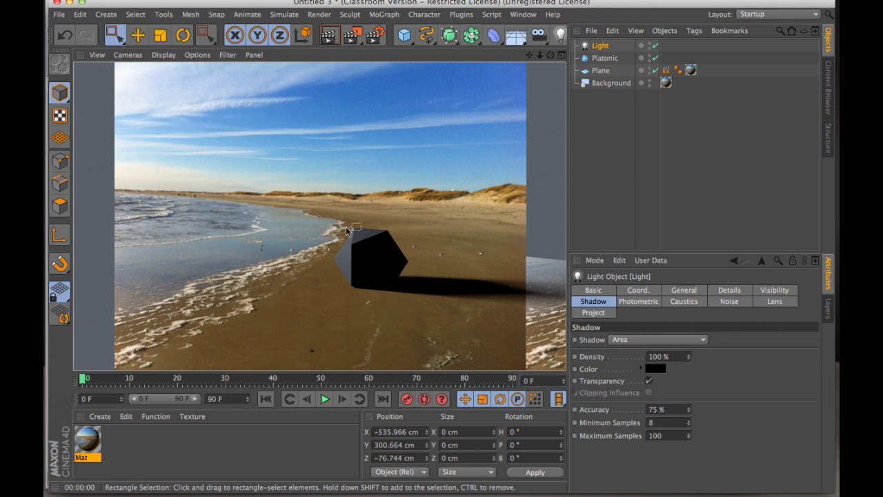
- Set shadow Density to 90% with a dark purple Shadow Color, then render a preview
double_click(661, 356)
type("90")
key("Return")
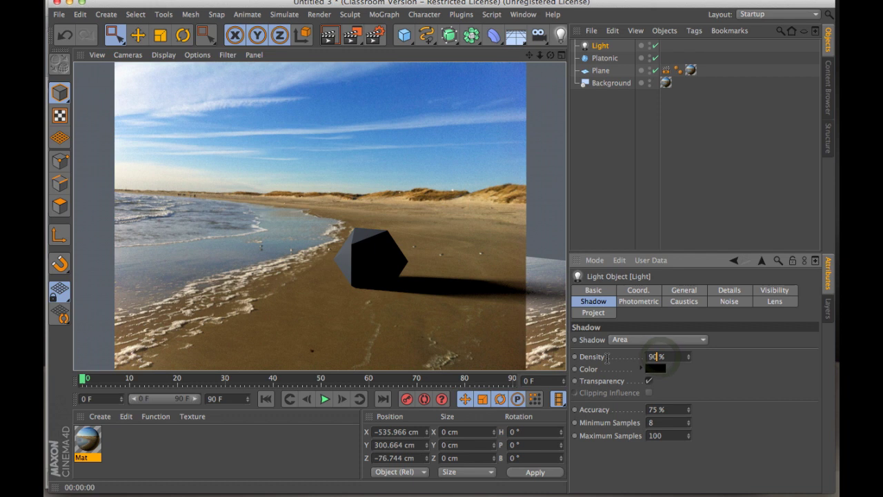
left_click(655, 368)
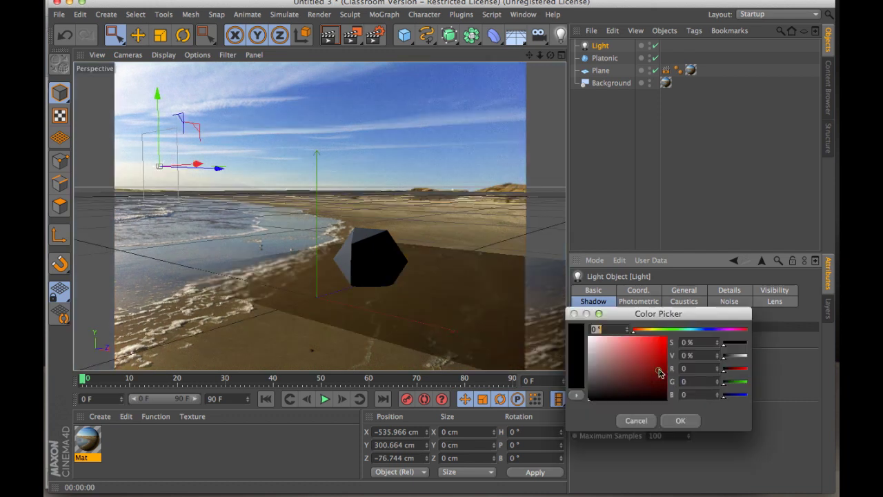
left_click(718, 330)
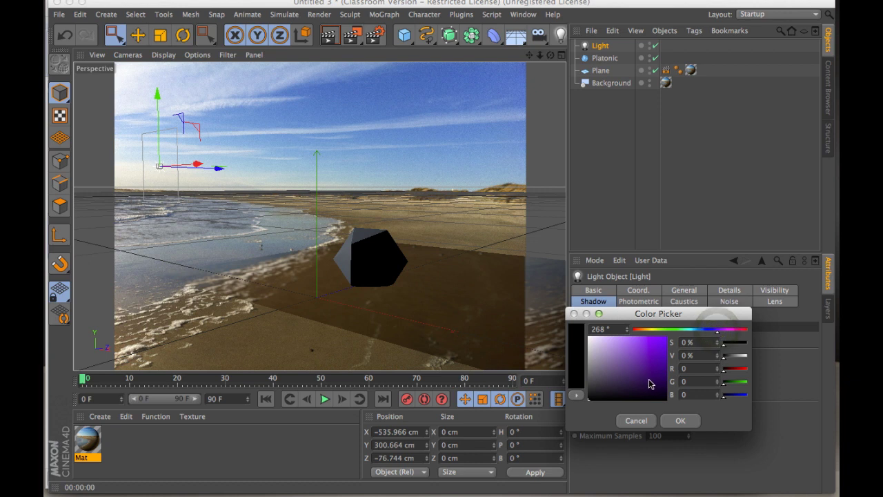
left_click(656, 381)
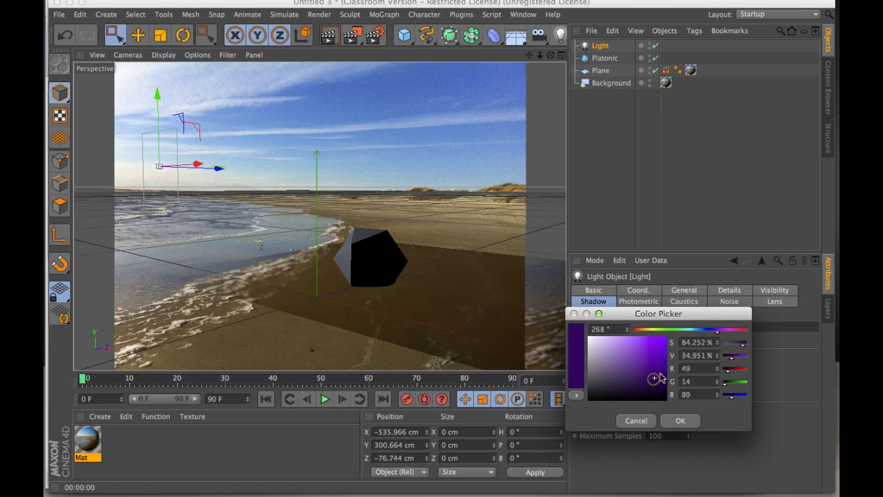
left_click(680, 420)
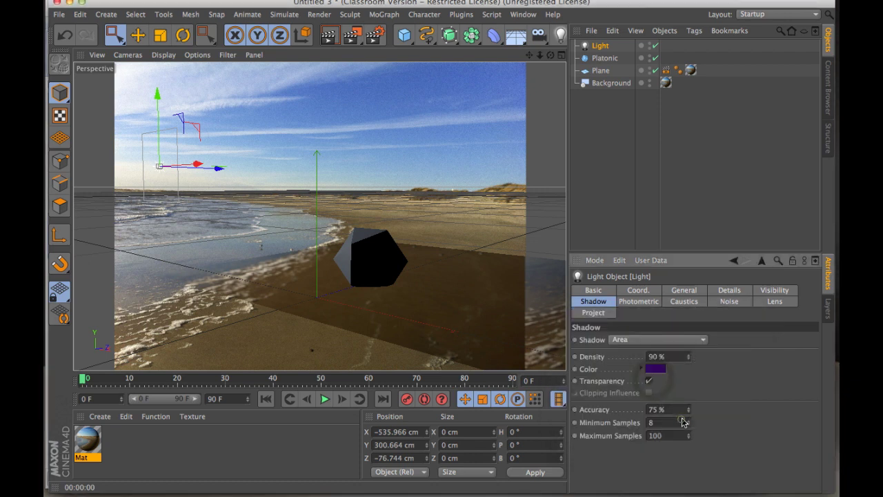
left_click(329, 40)
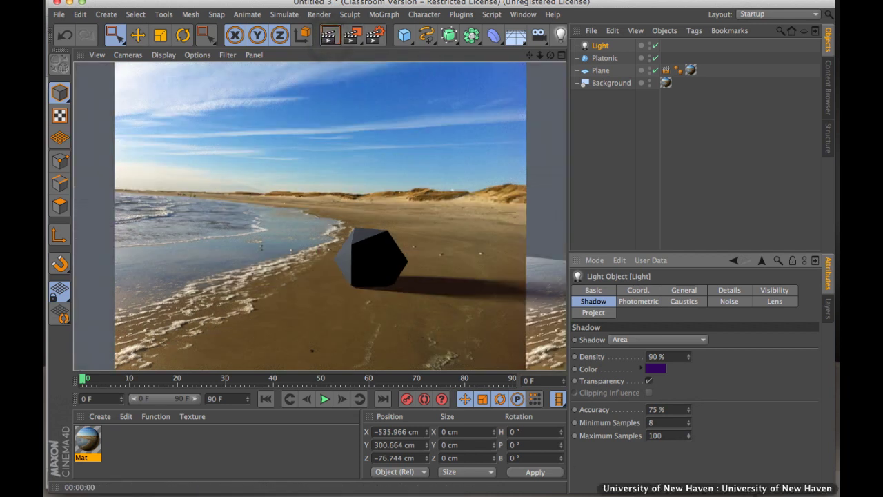
- Set the light Color to pale peach, RGB 247/230/214
left_click(673, 291)
left_click(632, 347)
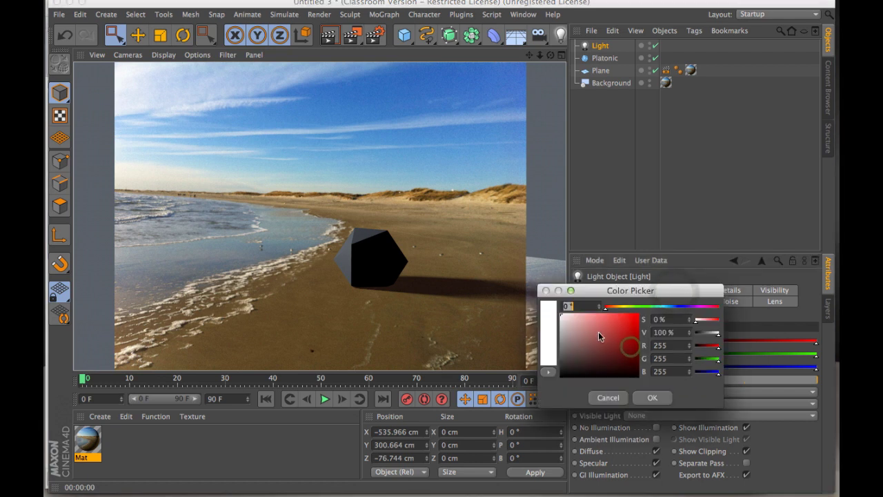
left_click(614, 307)
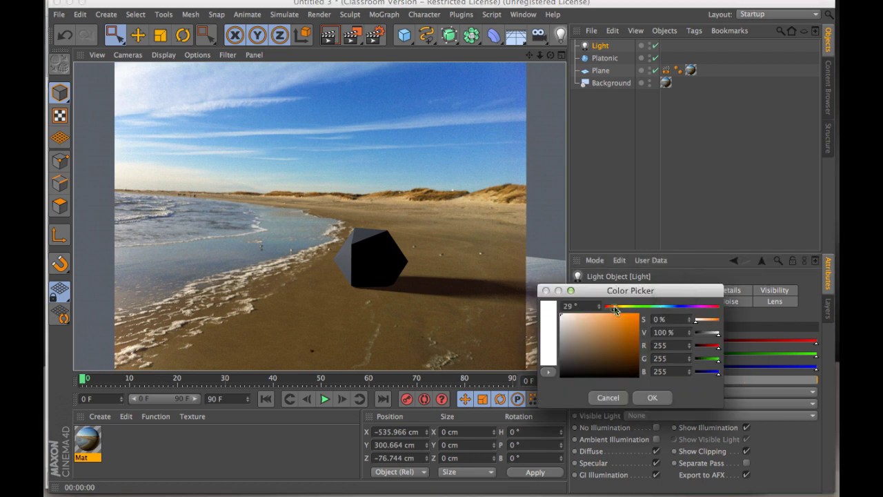
left_click(570, 315)
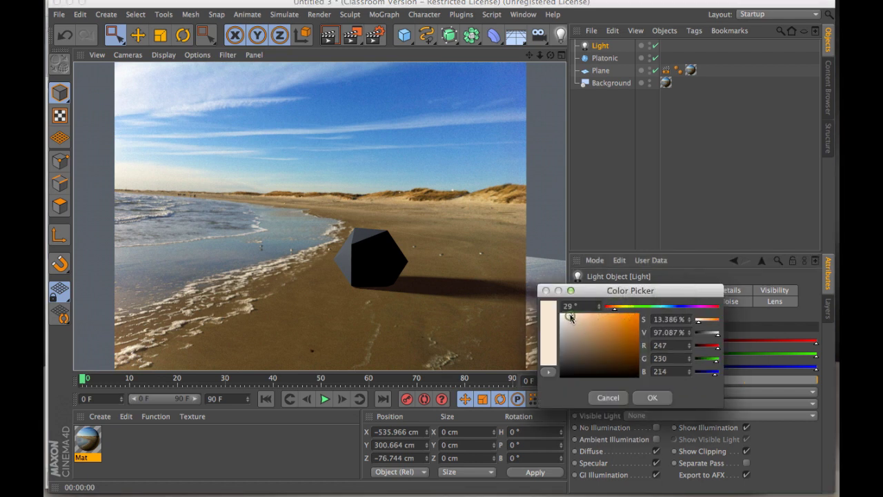
left_click(652, 398)
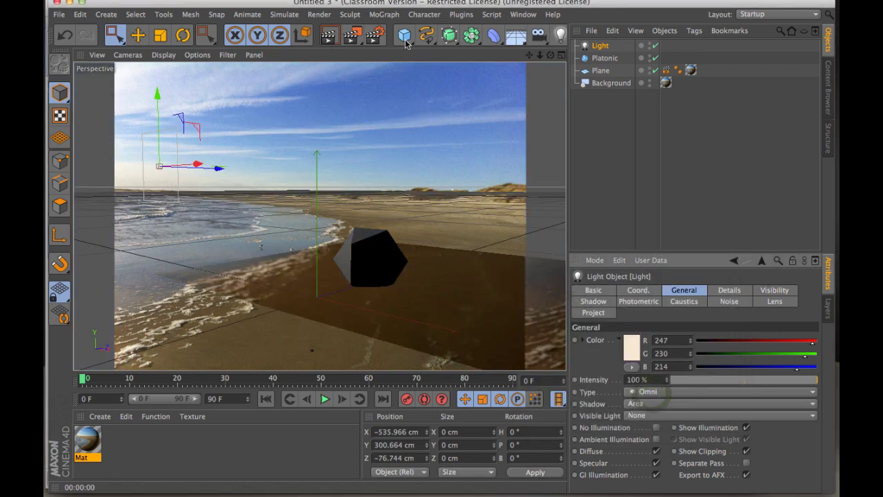
- Render the warm-lit scene, add the Ambient Occlusion effect in Render Settings, and re-render
left_click(329, 35)
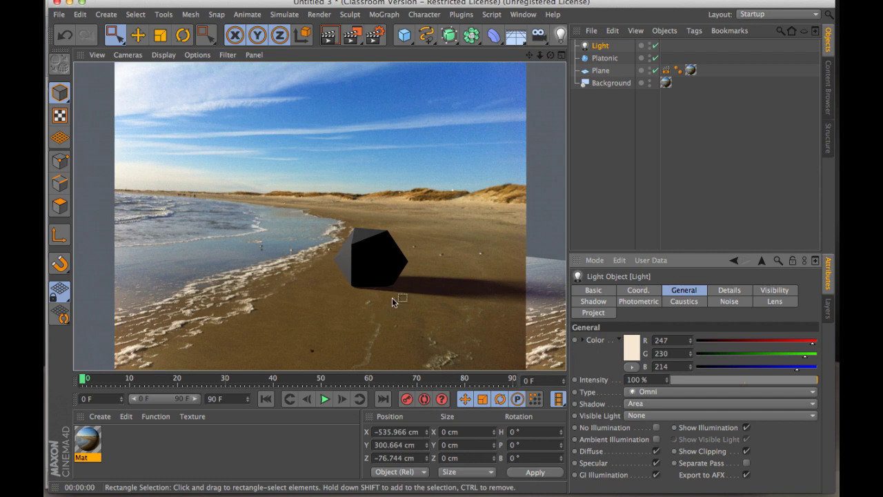
left_click(375, 35)
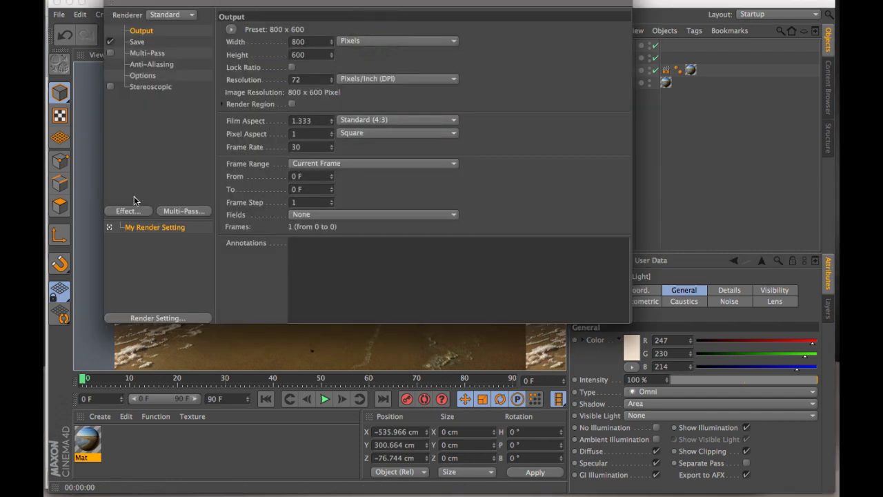
left_click(129, 212)
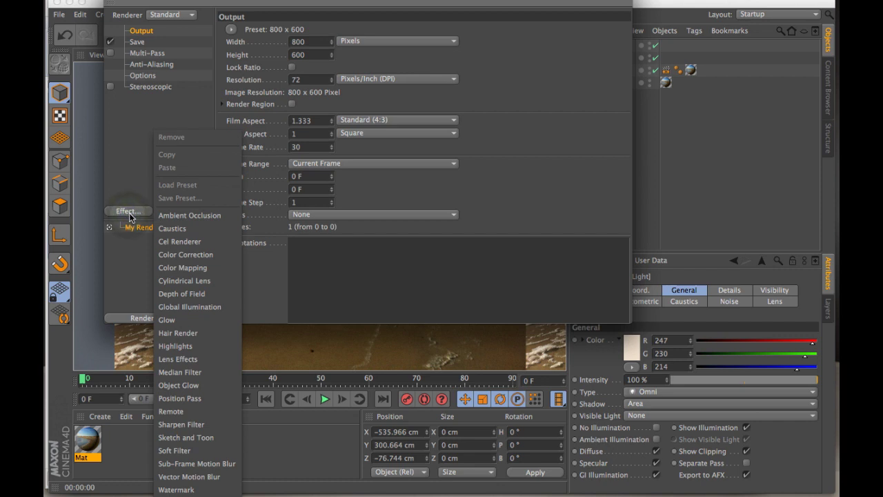
left_click(185, 215)
key("super+w")
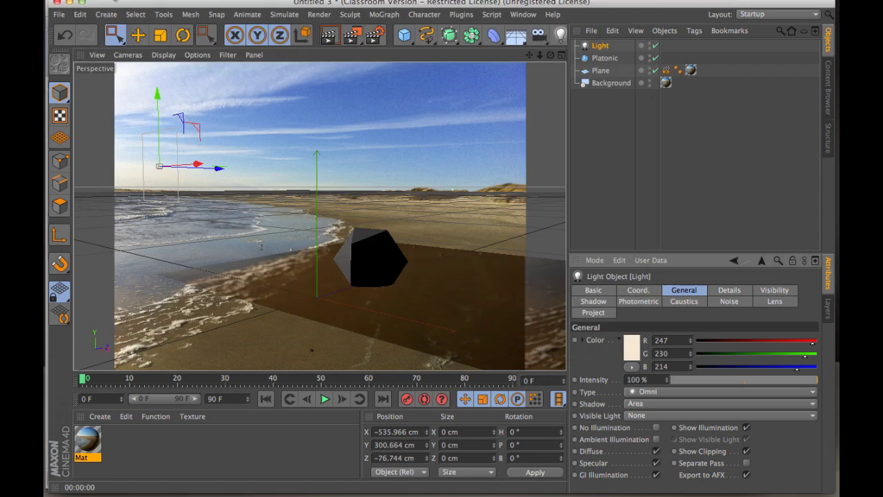
left_click(331, 38)
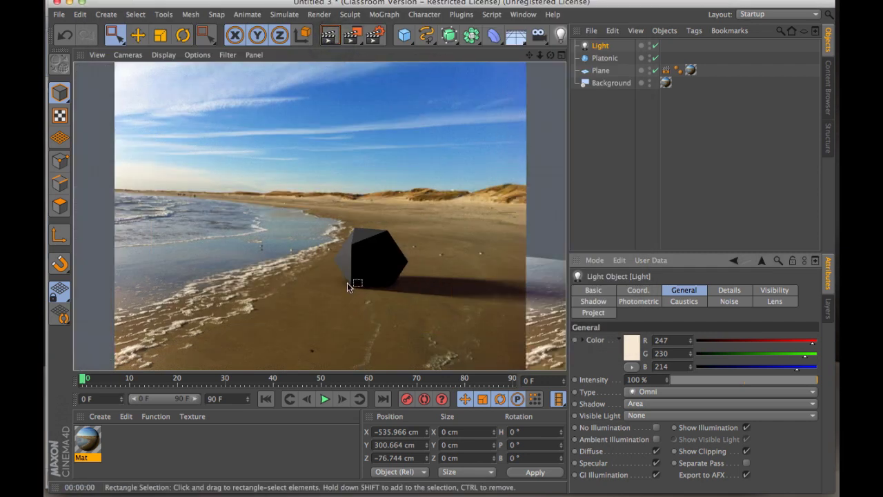
left_click(464, 329)
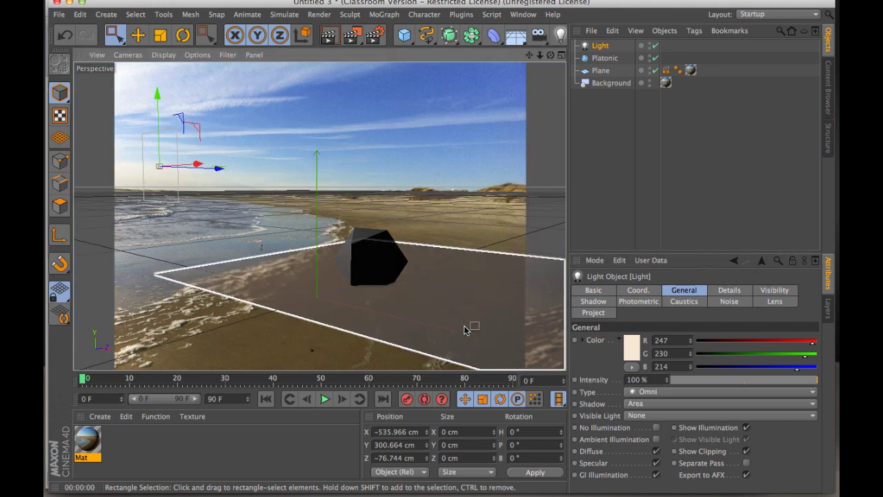
- Switch to CompositTest.c4d and render the TV and 'useless' text on the beach
left_click(517, 14)
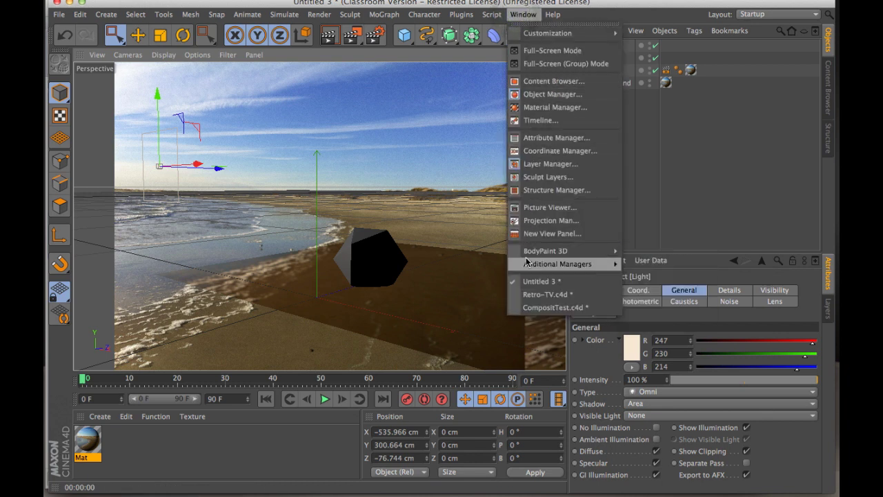
left_click(530, 306)
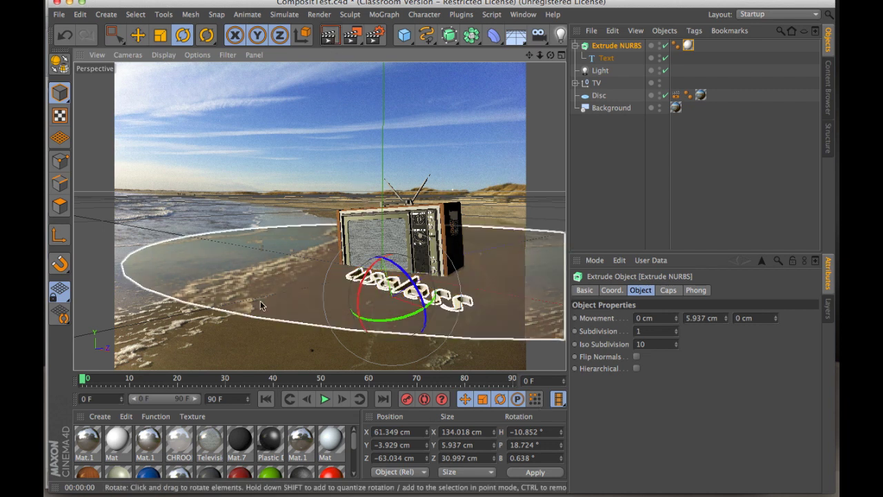
left_click(328, 37)
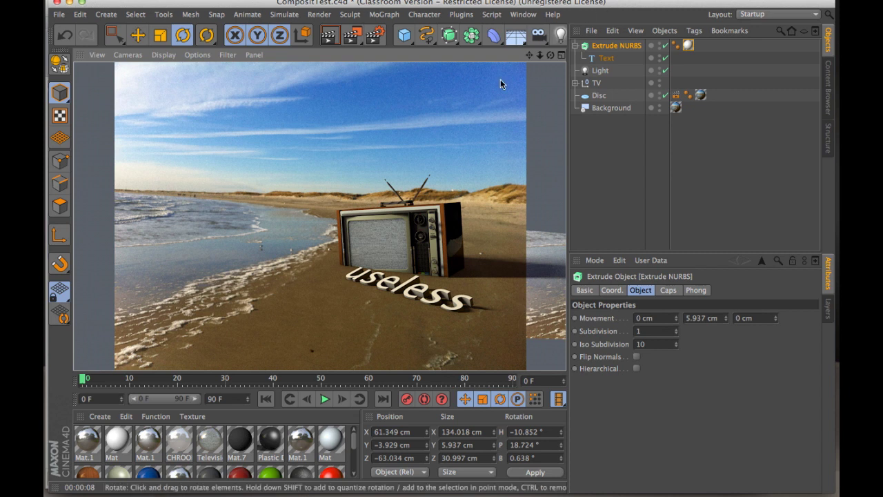
left_click(414, 244)
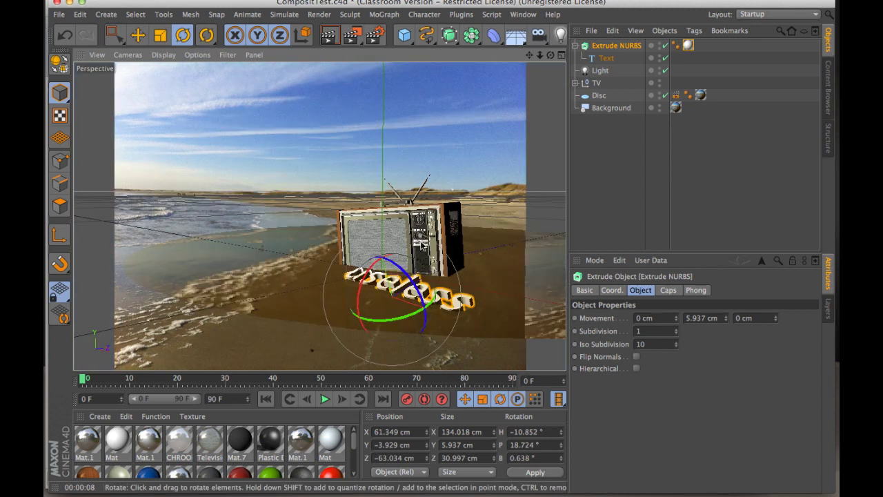